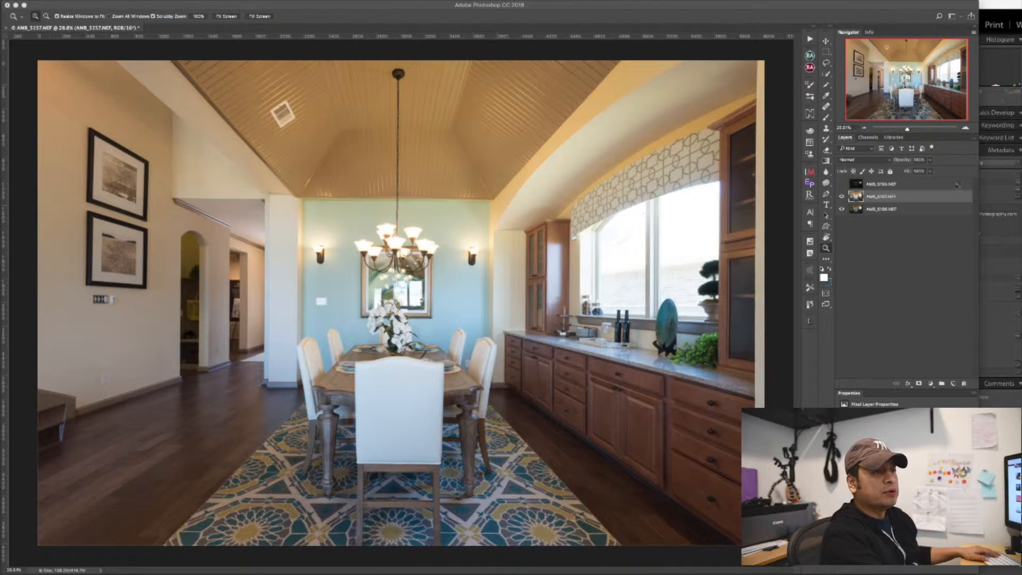
Put the darkest exposure at the top of the layer stack, then hide it and the bright exposure to review the base exposure.
left_click_drag(865, 186, 953, 207)
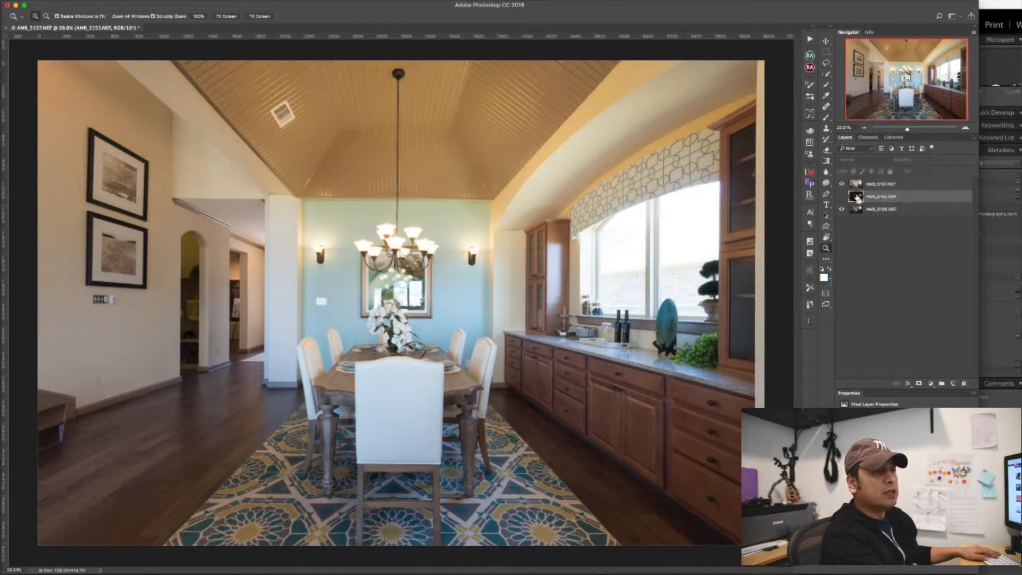
left_click_drag(855, 186, 860, 200)
left_click(842, 184)
left_click(856, 184)
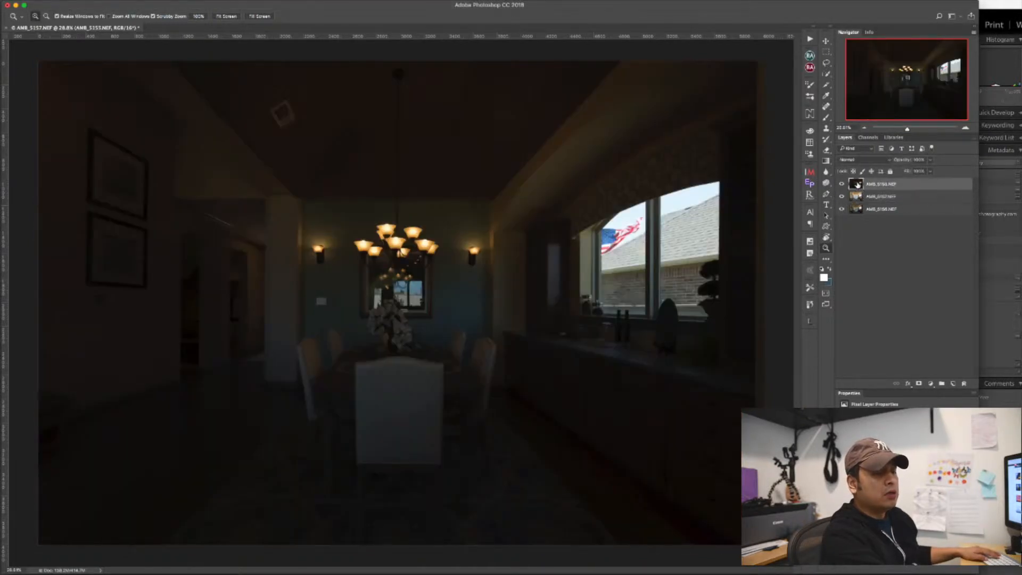
left_click(842, 183)
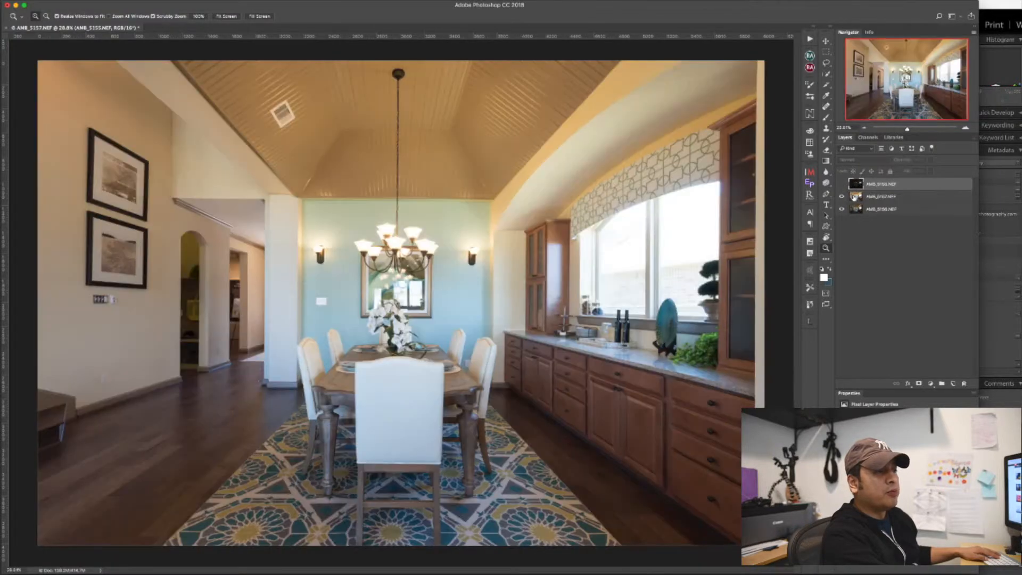
left_click(843, 197)
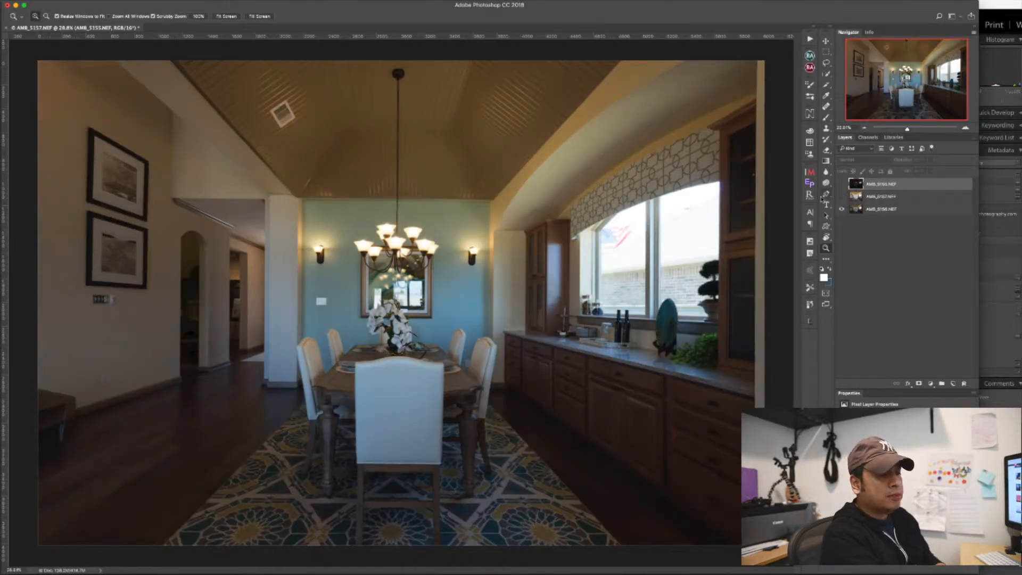
left_click(907, 212)
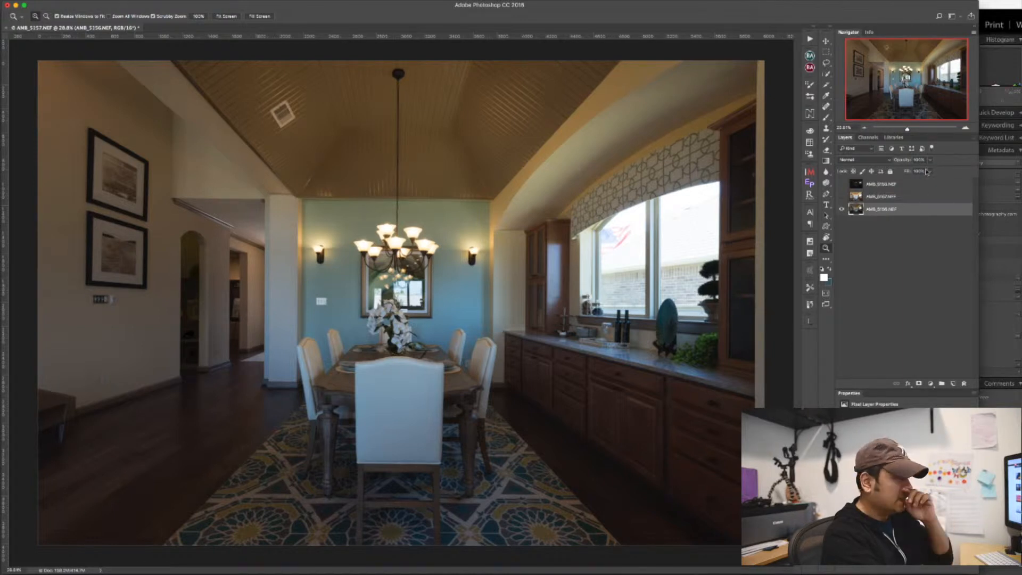
Show the bright exposure layer again and add a black layer mask that hides all of it.
left_click(858, 197)
left_click(842, 198)
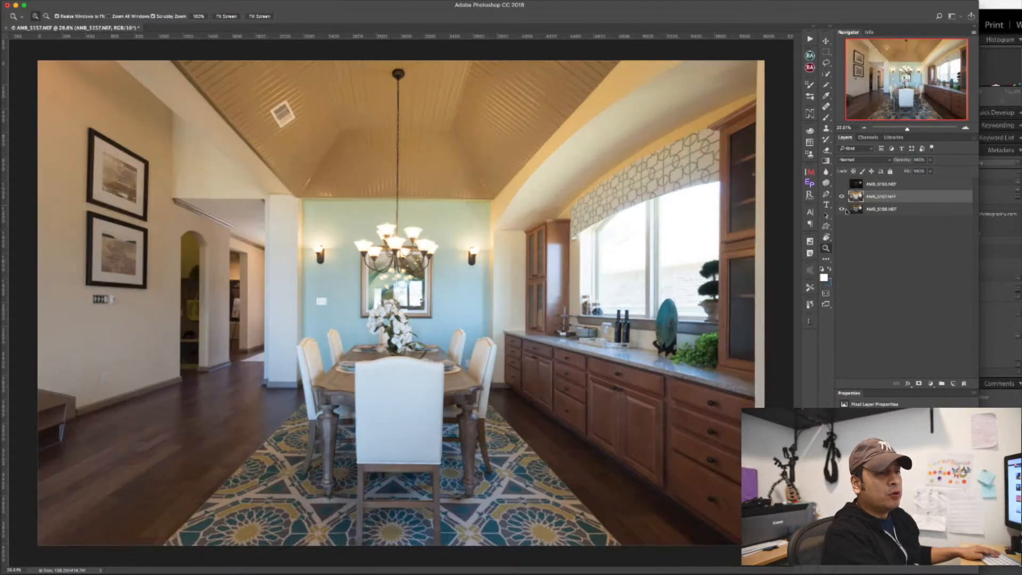
left_click(919, 383, "alt")
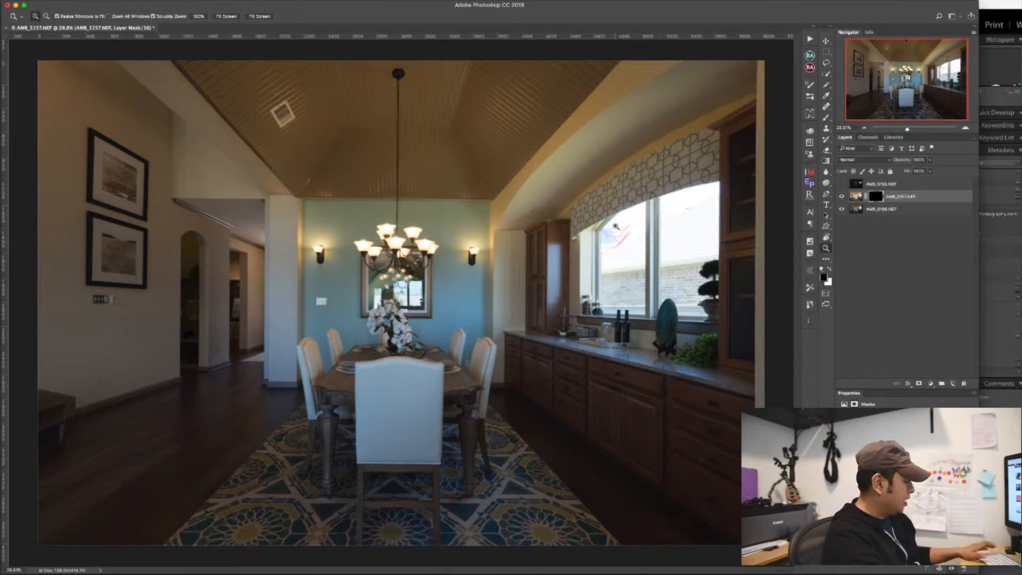
Paint white on the bright layer's mask with a large soft Brush over the arch, valance, wooden cabinets and counter.
key("b")
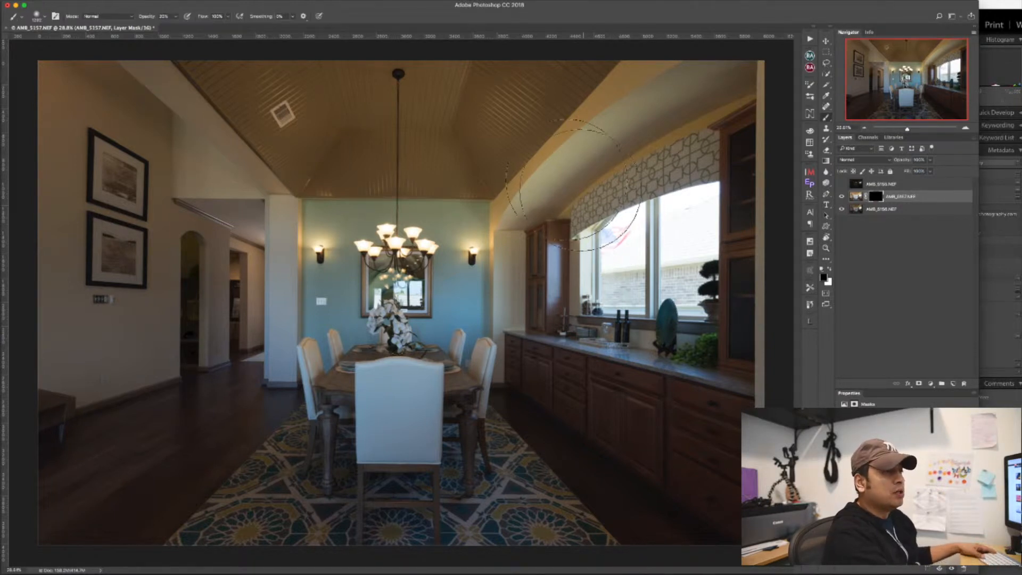
left_click_drag(576, 179, 557, 191)
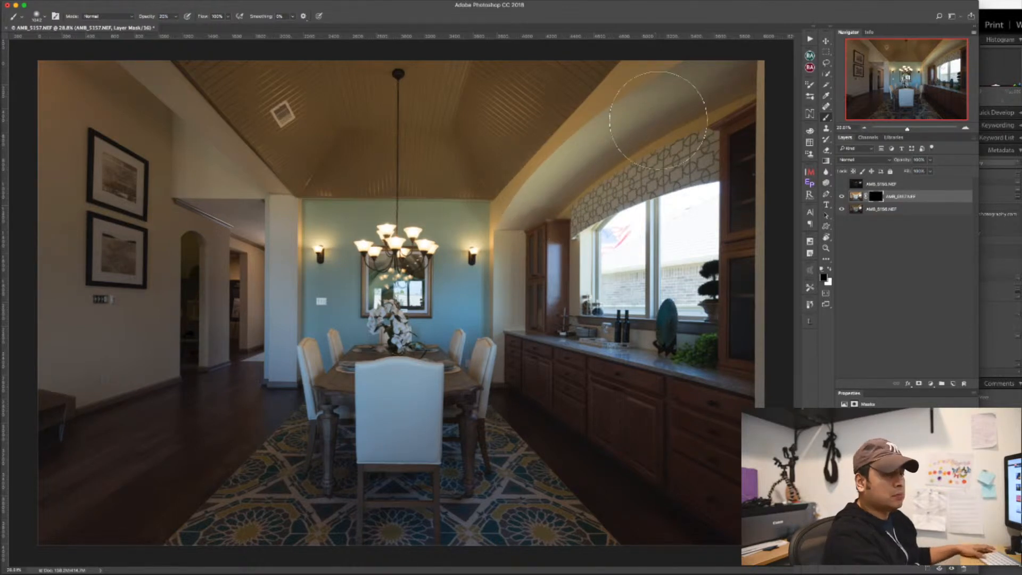
key("x")
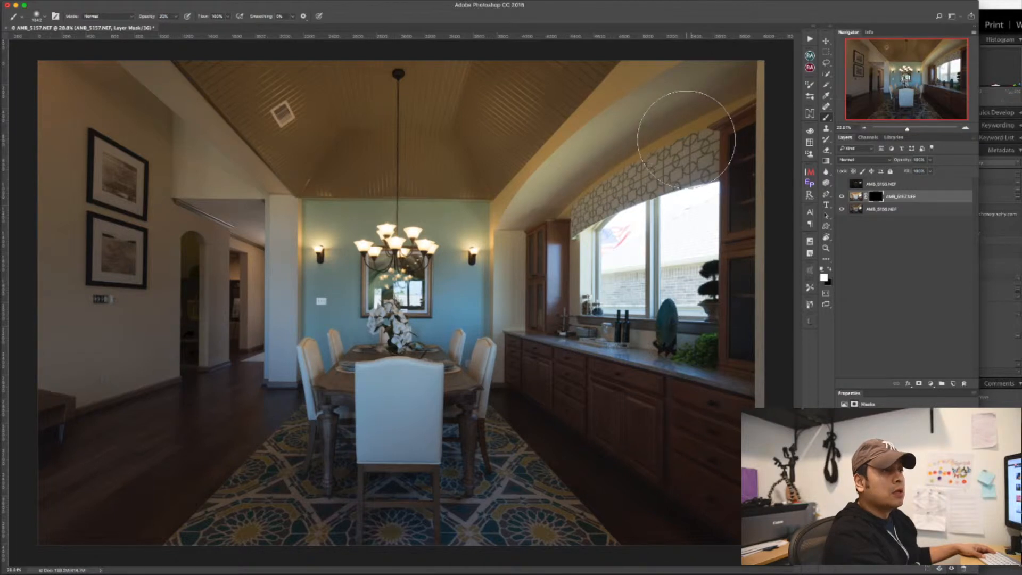
left_click(688, 145)
mouse_move(746, 232)
left_mouse_down()
mouse_move(698, 431)
mouse_move(614, 419)
mouse_move(534, 374)
mouse_move(750, 446)
mouse_move(601, 453)
mouse_move(689, 520)
mouse_move(570, 537)
mouse_move(656, 546)
mouse_move(571, 455)
mouse_move(505, 518)
mouse_move(524, 506)
mouse_move(528, 442)
mouse_move(637, 433)
left_mouse_up()
mouse_move(519, 340)
left_mouse_down()
mouse_move(537, 227)
mouse_move(692, 80)
mouse_move(608, 151)
mouse_move(662, 178)
left_mouse_up()
mouse_move(760, 213)
left_mouse_down()
mouse_move(759, 319)
mouse_move(681, 367)
mouse_move(572, 319)
left_mouse_up()
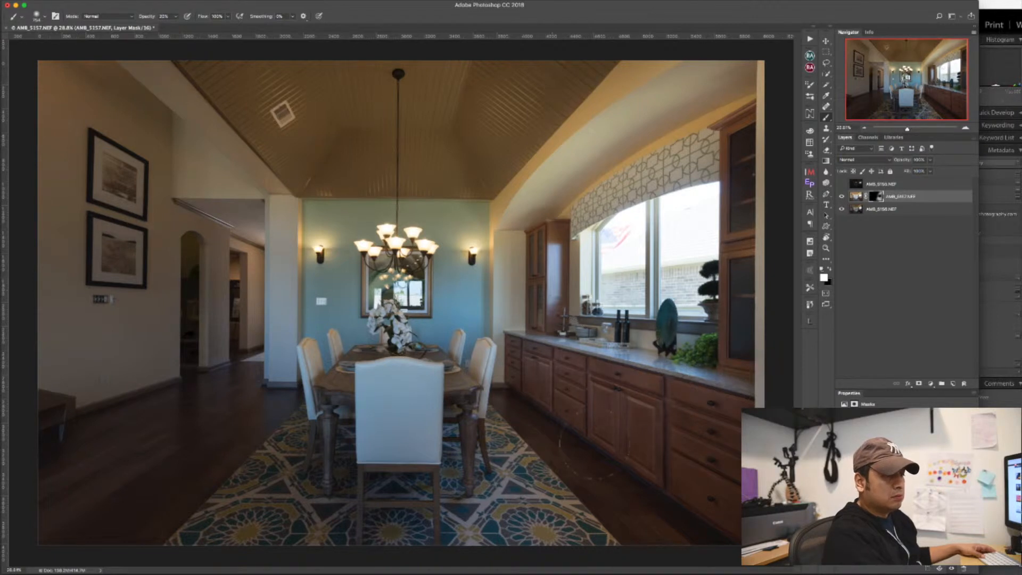
mouse_move(521, 354)
left_mouse_down()
mouse_move(522, 249)
mouse_move(628, 116)
left_mouse_up()
Paint the mask white over the hallway, the wall with the framed pictures, the wood floor and the rug's near edge.
mouse_move(557, 82)
left_mouse_down()
mouse_move(538, 124)
mouse_move(448, 157)
mouse_move(411, 141)
mouse_move(281, 133)
mouse_move(160, 67)
mouse_move(54, 67)
mouse_move(265, 137)
mouse_move(63, 241)
mouse_move(141, 258)
mouse_move(145, 344)
mouse_move(40, 445)
mouse_move(54, 489)
mouse_move(212, 455)
left_mouse_up()
mouse_move(250, 405)
left_mouse_down()
mouse_move(250, 288)
mouse_move(213, 330)
left_mouse_up()
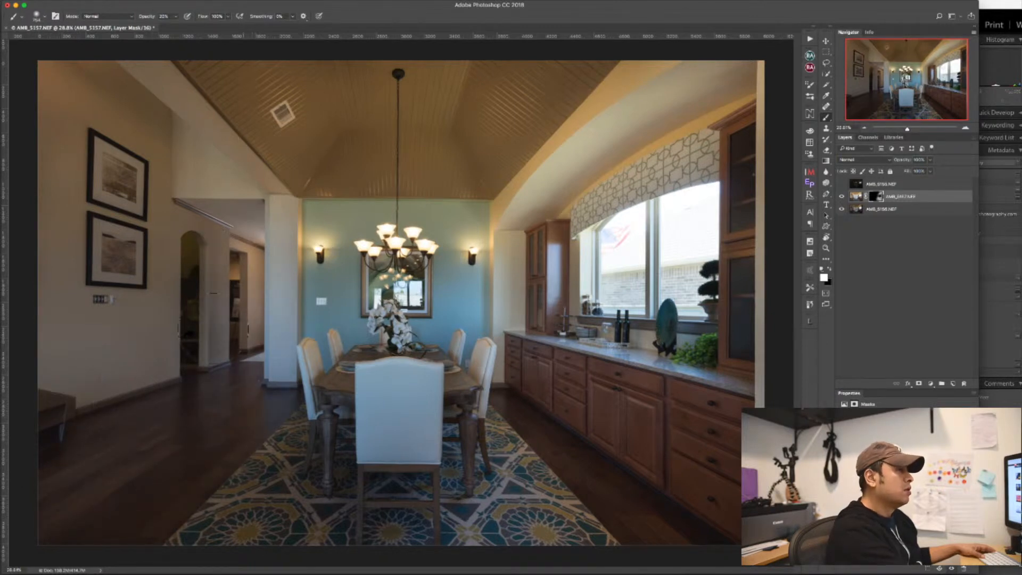
mouse_move(109, 75)
left_mouse_down()
mouse_move(80, 155)
mouse_move(38, 394)
left_mouse_up()
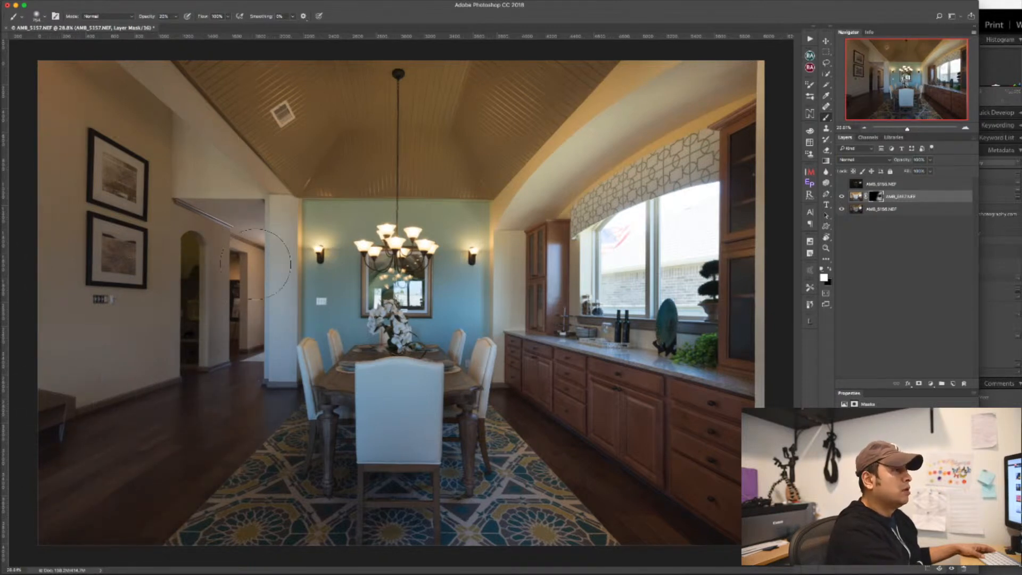
left_click_drag(256, 264, 216, 159)
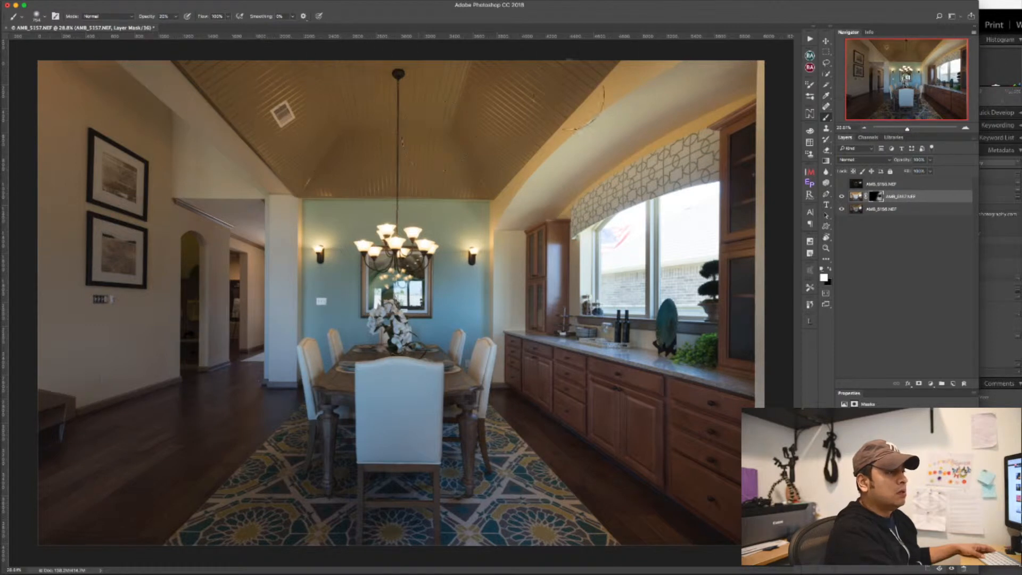
mouse_move(326, 292)
left_mouse_down()
mouse_move(384, 219)
mouse_move(482, 223)
mouse_move(458, 336)
mouse_move(344, 381)
mouse_move(406, 383)
mouse_move(409, 431)
mouse_move(326, 439)
mouse_move(322, 484)
mouse_move(382, 494)
mouse_move(355, 531)
mouse_move(246, 530)
left_mouse_up()
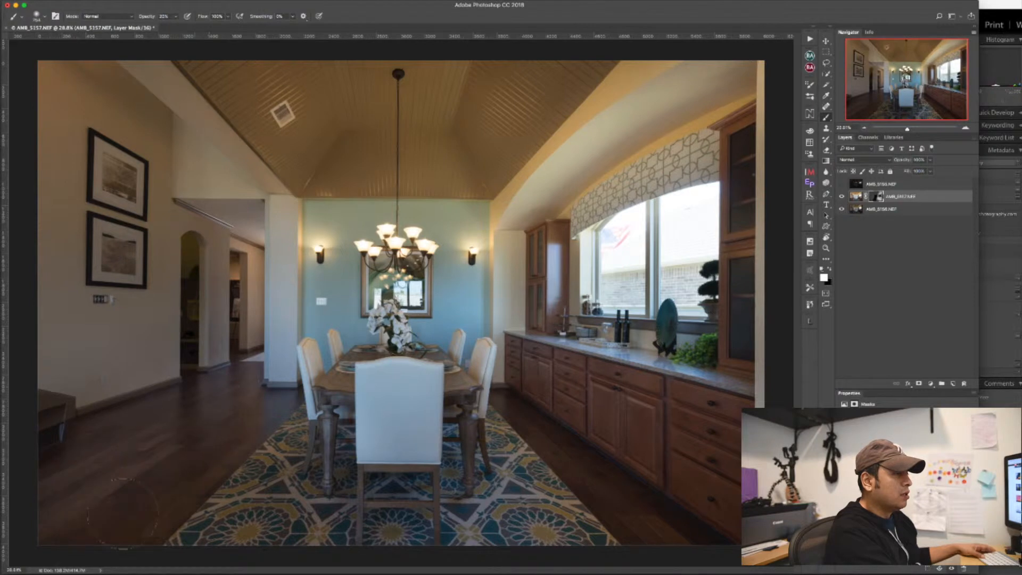
mouse_move(175, 341)
left_mouse_down()
mouse_move(189, 261)
mouse_move(114, 325)
mouse_move(61, 269)
mouse_move(64, 91)
mouse_move(141, 128)
left_mouse_up()
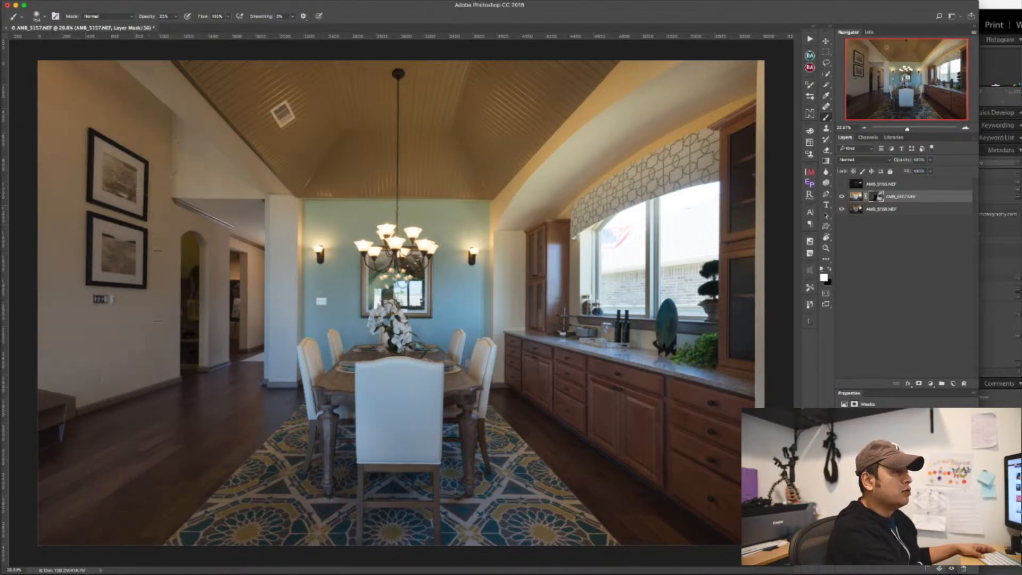
Paint the mask white across the vaulted ceiling and the upper part of the picture wall.
mouse_move(217, 186)
left_mouse_down()
mouse_move(257, 324)
mouse_move(288, 235)
mouse_move(195, 101)
mouse_move(341, 75)
mouse_move(463, 71)
mouse_move(543, 107)
mouse_move(373, 165)
left_mouse_up()
mouse_move(218, 73)
left_mouse_down()
mouse_move(304, 125)
mouse_move(375, 124)
left_mouse_up()
mouse_move(562, 28)
left_mouse_down()
mouse_move(592, 92)
mouse_move(576, 75)
left_mouse_up()
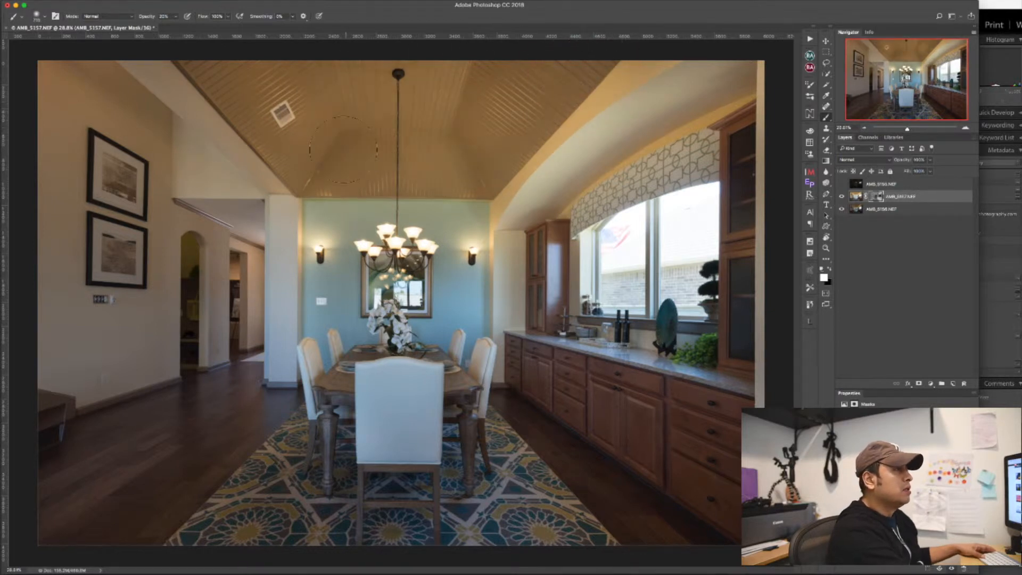
left_click_drag(160, 91, 184, 91)
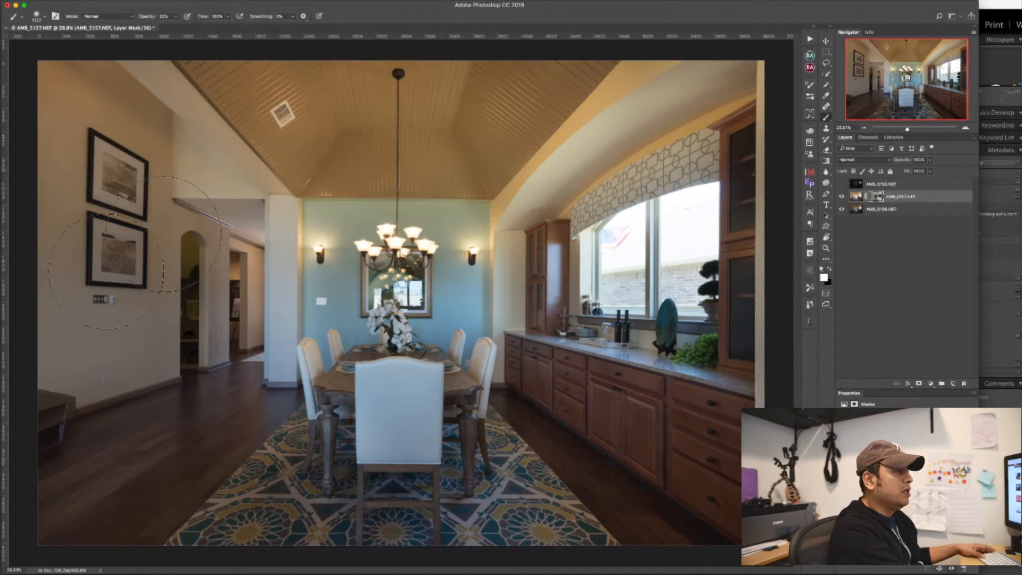
Brush another white pass on the mask over the picture wall, foreground rug, floor by the cabinets, corner cabinet and the room's window-side edge.
mouse_move(164, 234)
left_mouse_down()
mouse_move(175, 266)
mouse_move(208, 253)
mouse_move(197, 295)
mouse_move(129, 351)
mouse_move(132, 194)
mouse_move(168, 253)
mouse_move(182, 330)
mouse_move(80, 399)
mouse_move(197, 394)
mouse_move(170, 450)
left_mouse_up()
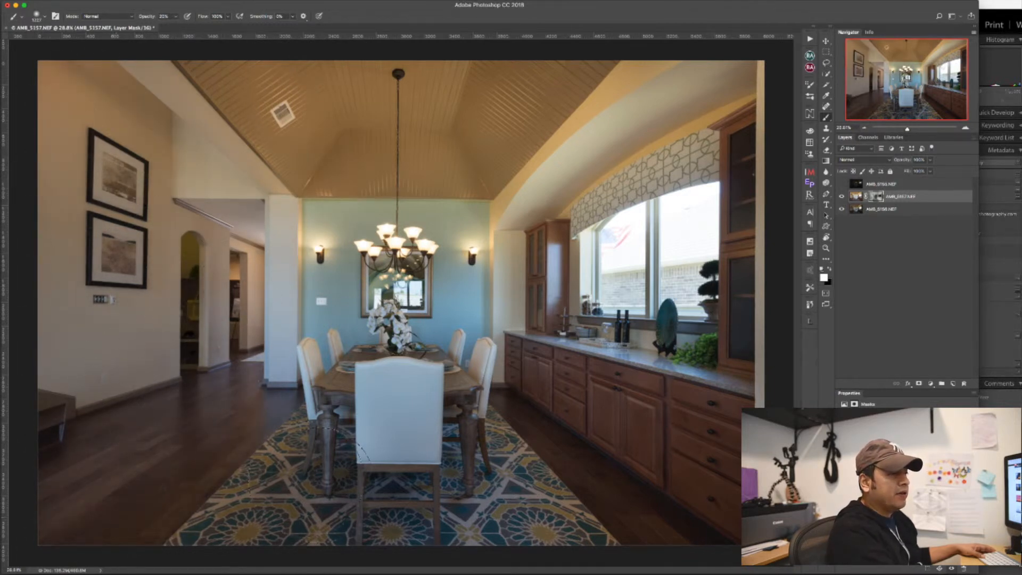
mouse_move(314, 484)
left_mouse_down()
mouse_move(386, 425)
mouse_move(485, 421)
mouse_move(336, 557)
left_mouse_up()
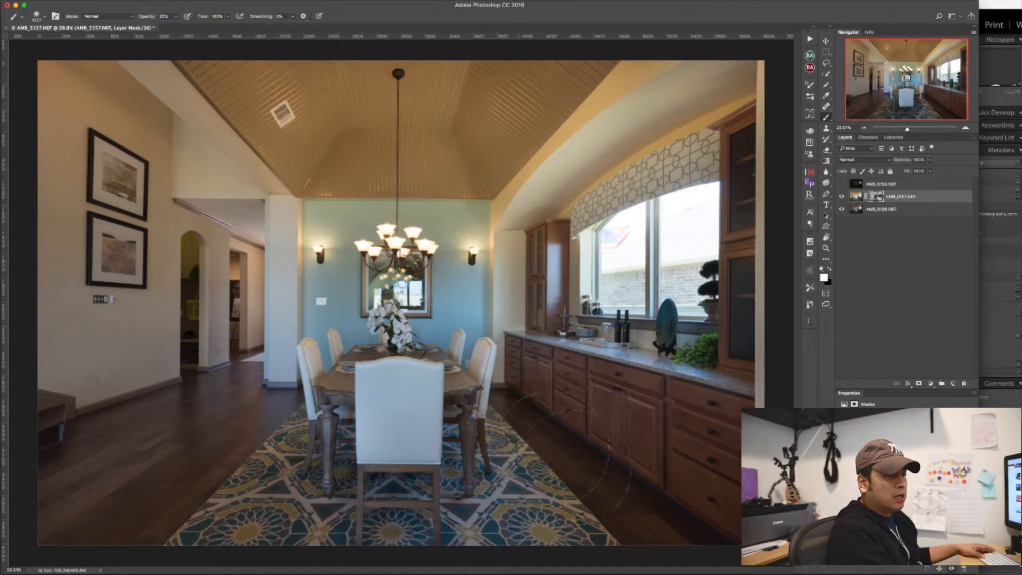
left_click_drag(589, 414, 569, 414)
mouse_move(536, 244)
left_mouse_down()
mouse_move(504, 248)
mouse_move(532, 247)
left_mouse_up()
mouse_move(535, 247)
left_mouse_down()
mouse_move(535, 316)
mouse_move(535, 239)
left_mouse_up()
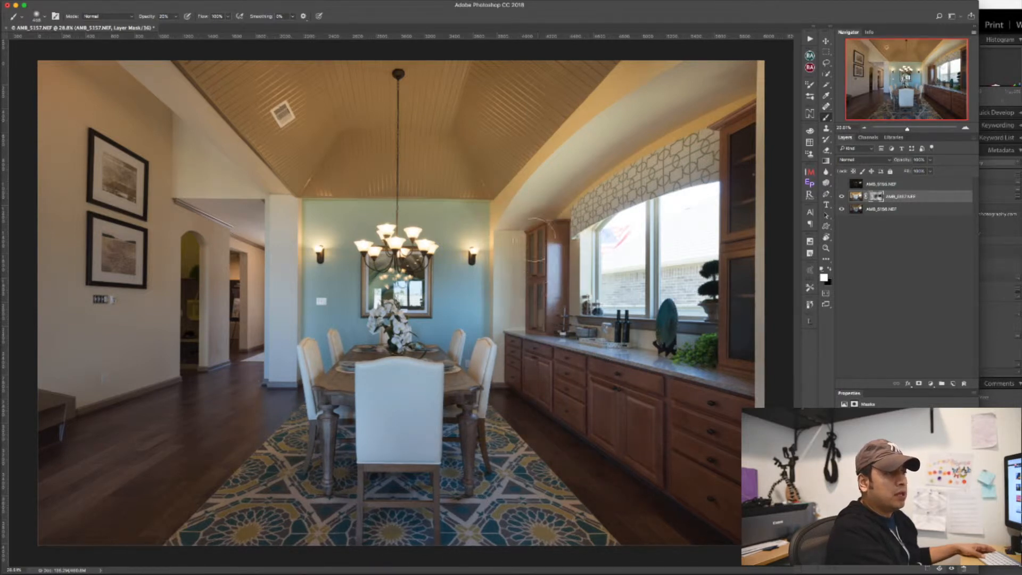
mouse_move(752, 120)
left_mouse_down()
mouse_move(746, 298)
mouse_move(759, 326)
left_mouse_up()
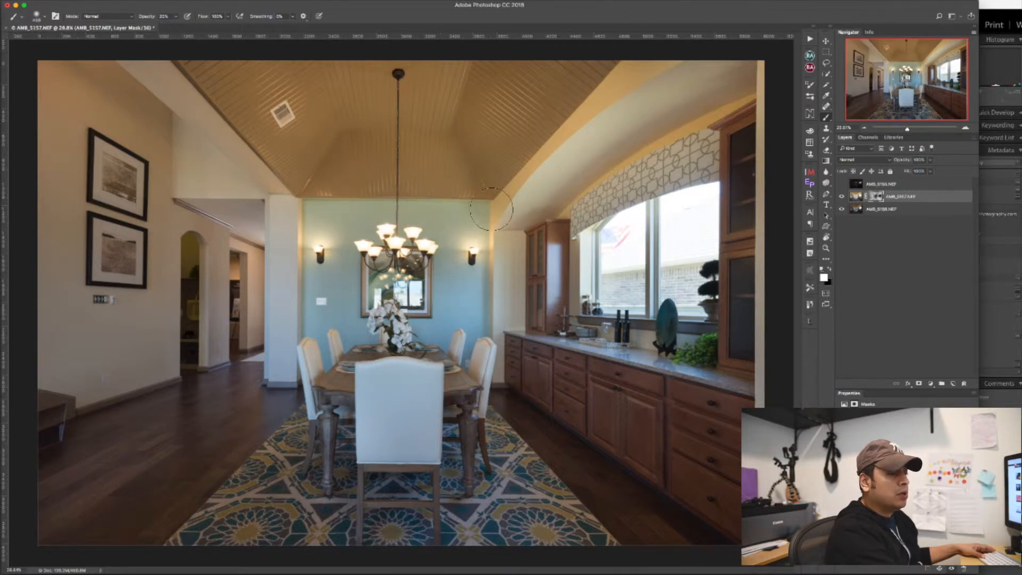
left_click_drag(491, 209, 516, 209)
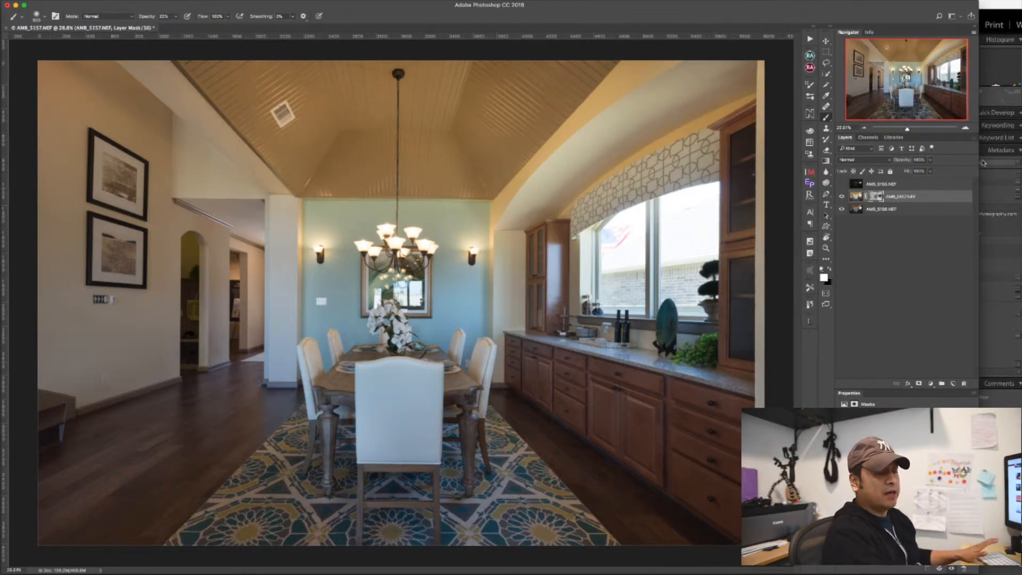
Display the bright layer's mask on its own to inspect the painted areas, and return to the image view.
right_click(875, 196)
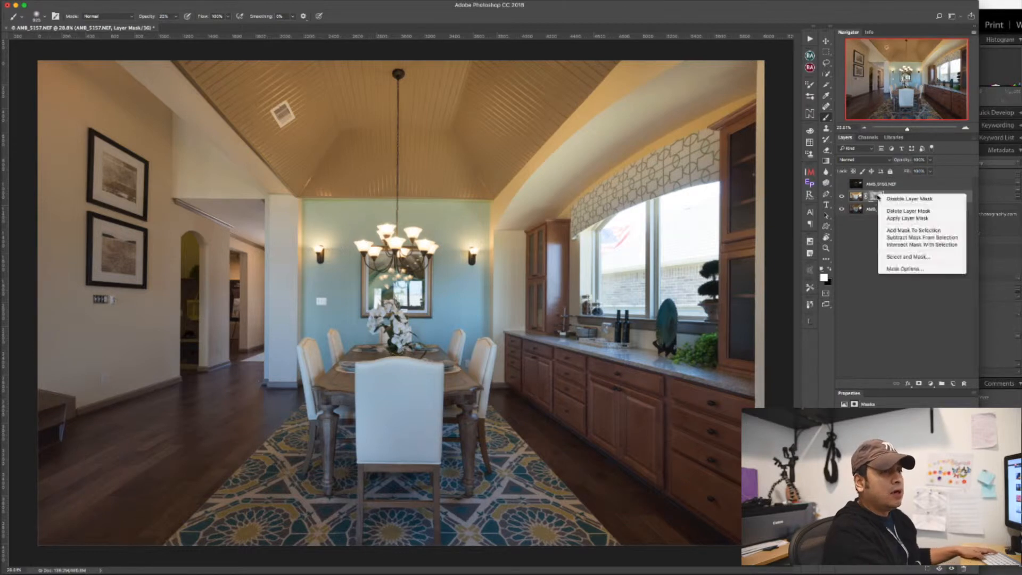
left_click(874, 197)
left_click(876, 200, "alt")
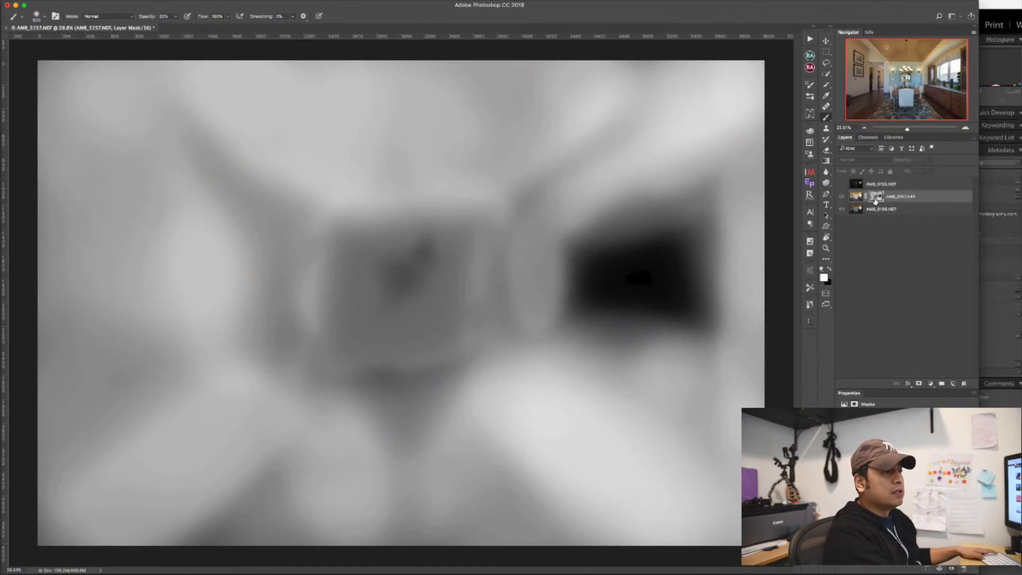
left_click(878, 198, "alt")
left_click(877, 199, "alt")
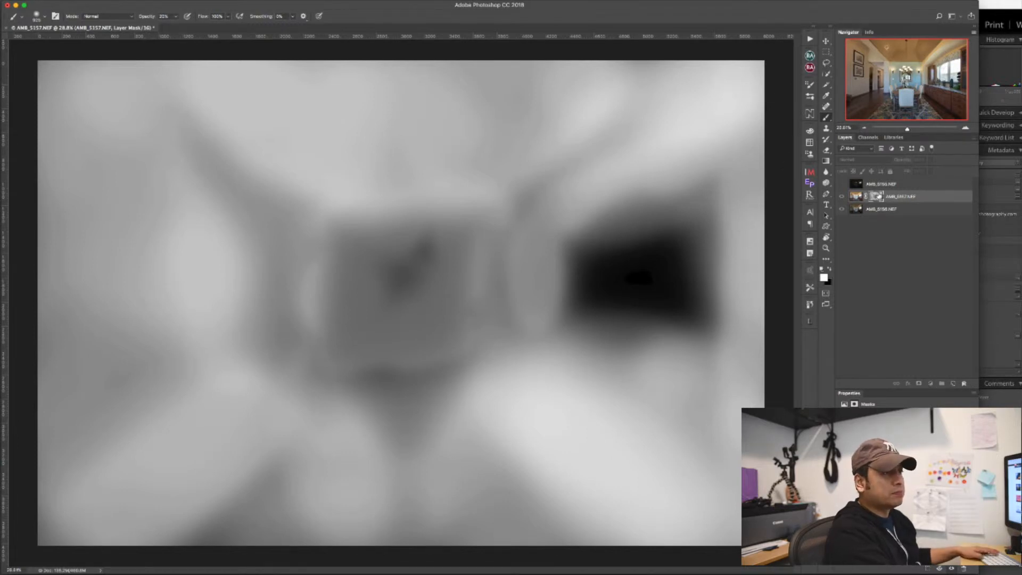
left_click(876, 196, "alt")
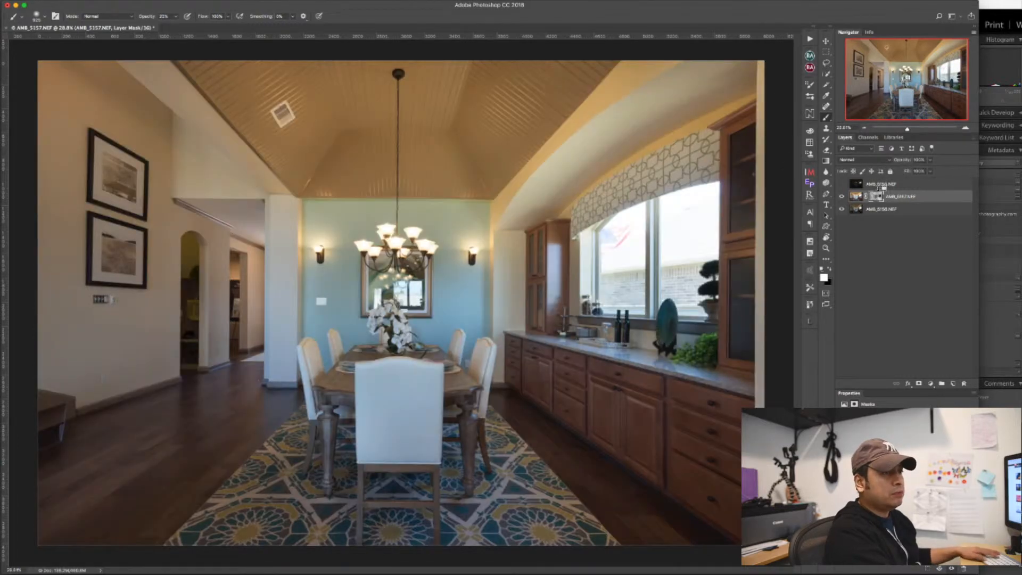
Toggle the masked bright layer's visibility to compare the blend with the base exposure.
left_click(842, 197)
left_click(842, 197)
left_click(842, 197)
left_click(842, 197)
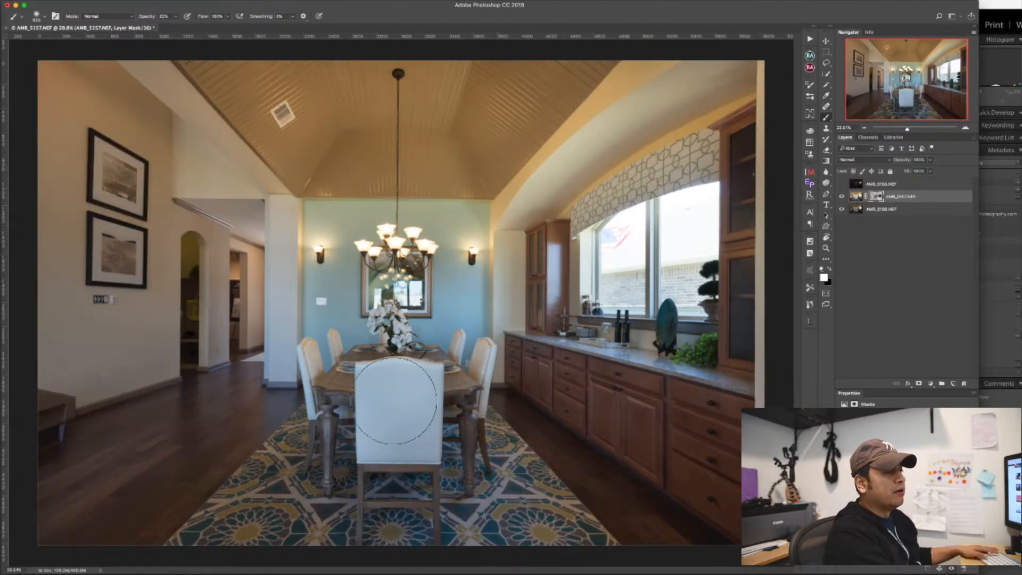
Paint the mask white over the front chair and the counter below the window.
left_click_drag(399, 404, 386, 406)
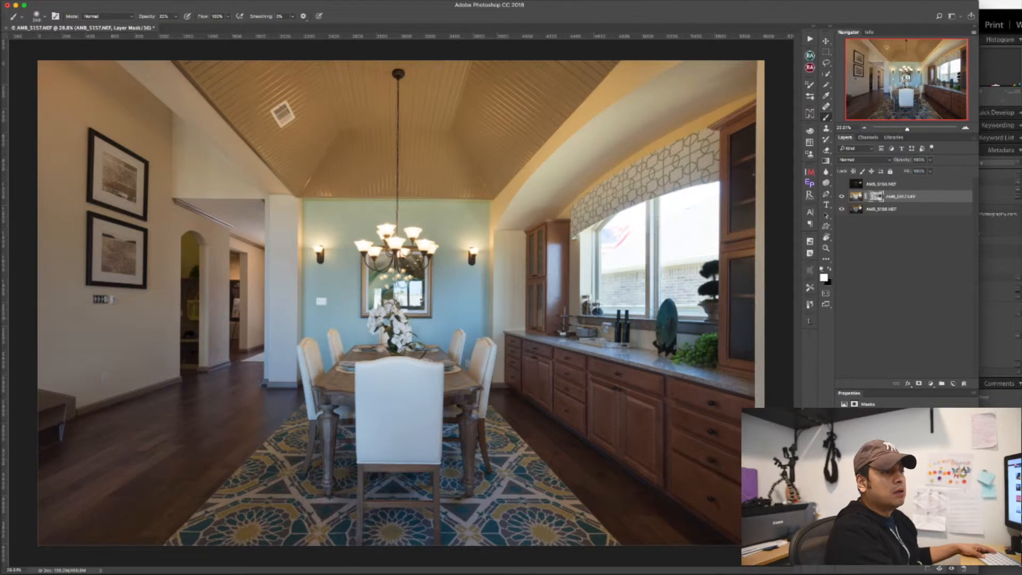
left_click_drag(650, 326, 634, 334)
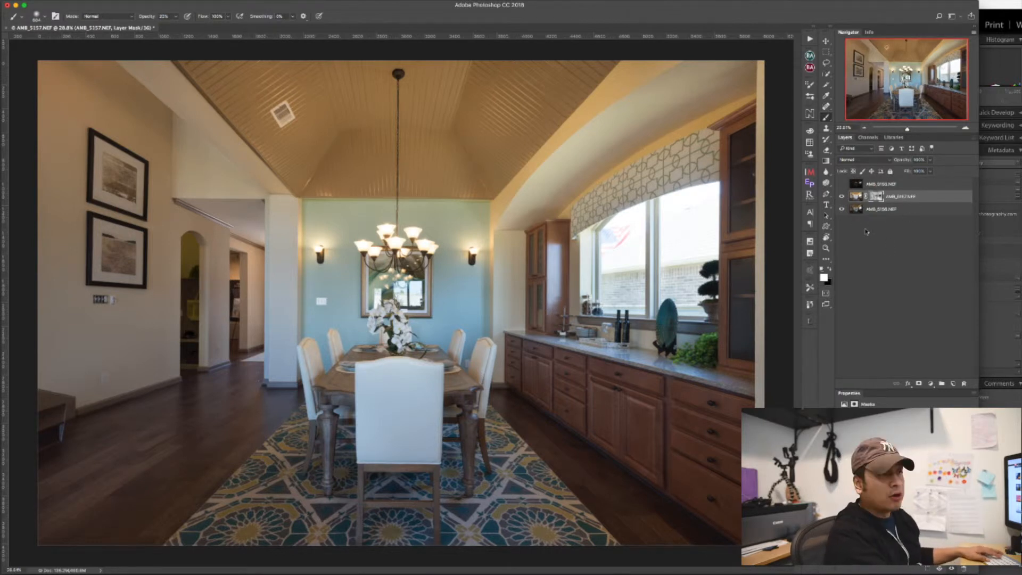
Make the darkest exposure layer at the top of the stack visible and keep it selected.
left_click(856, 185)
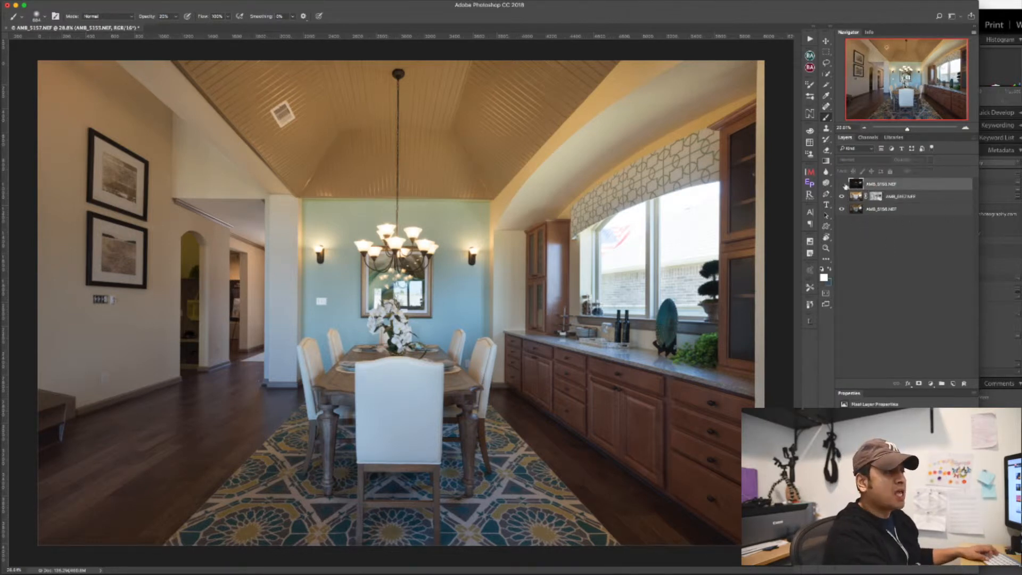
left_click(841, 184)
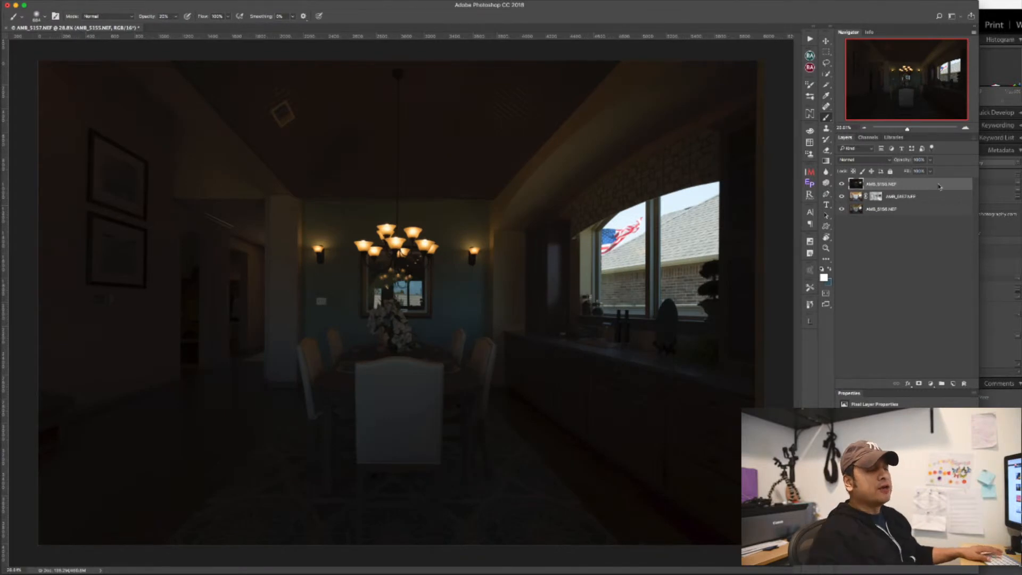
left_click(856, 197)
left_click(857, 186)
Examine the blue, green and red channels of the darkest exposure one at a time to compare their window and lamp contrast.
left_click(869, 138)
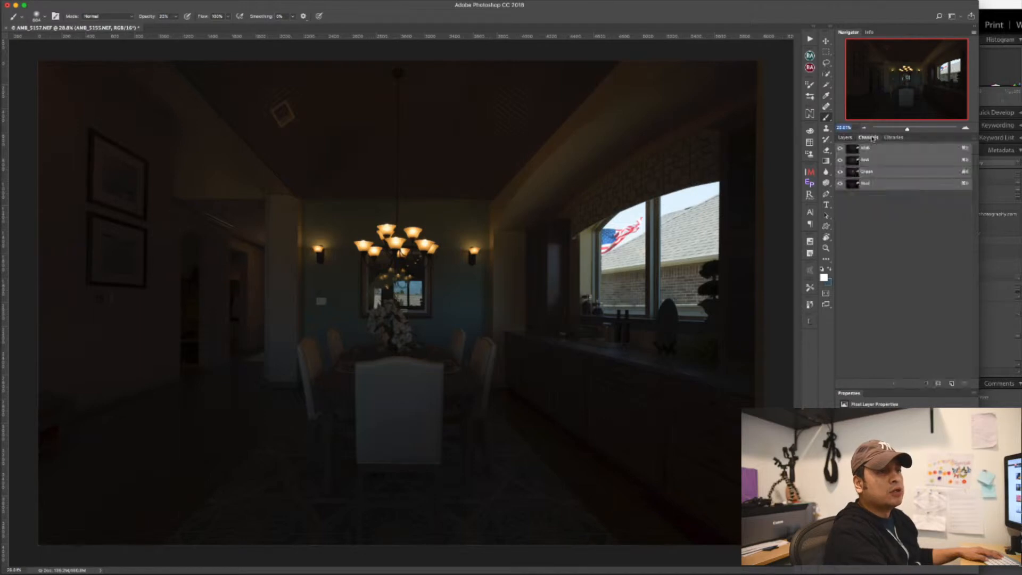
left_click(854, 185)
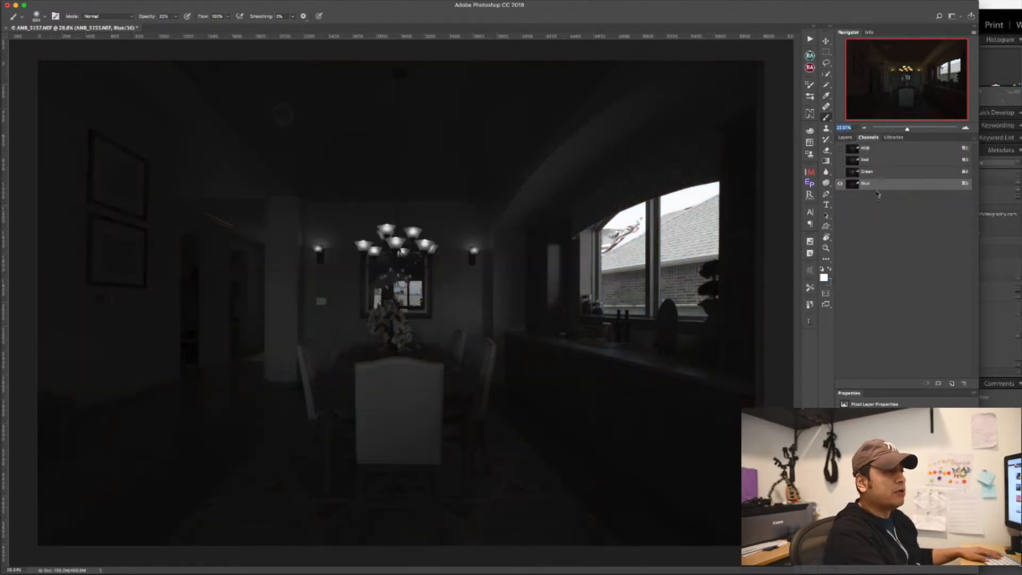
left_click(855, 172)
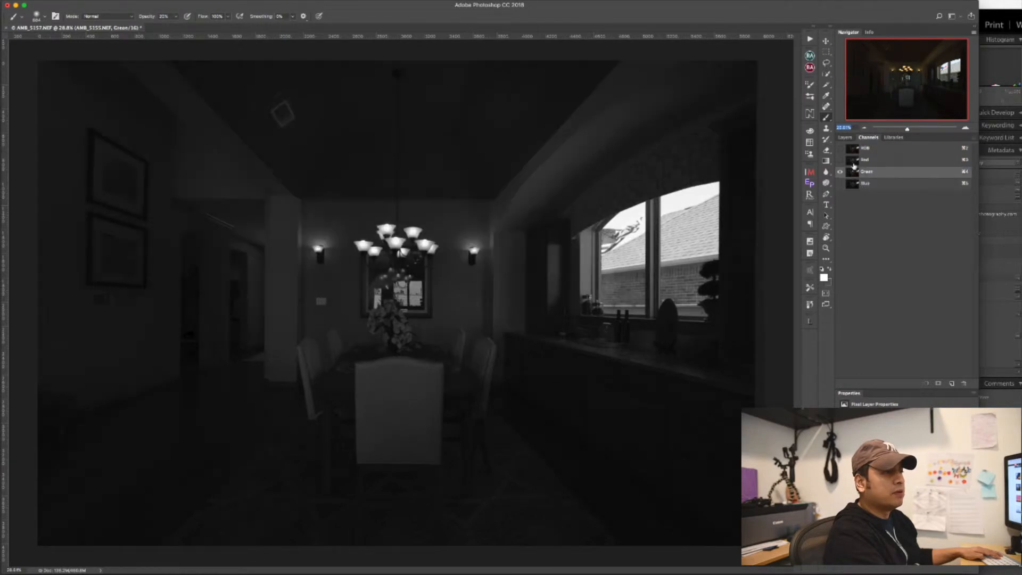
left_click(853, 160)
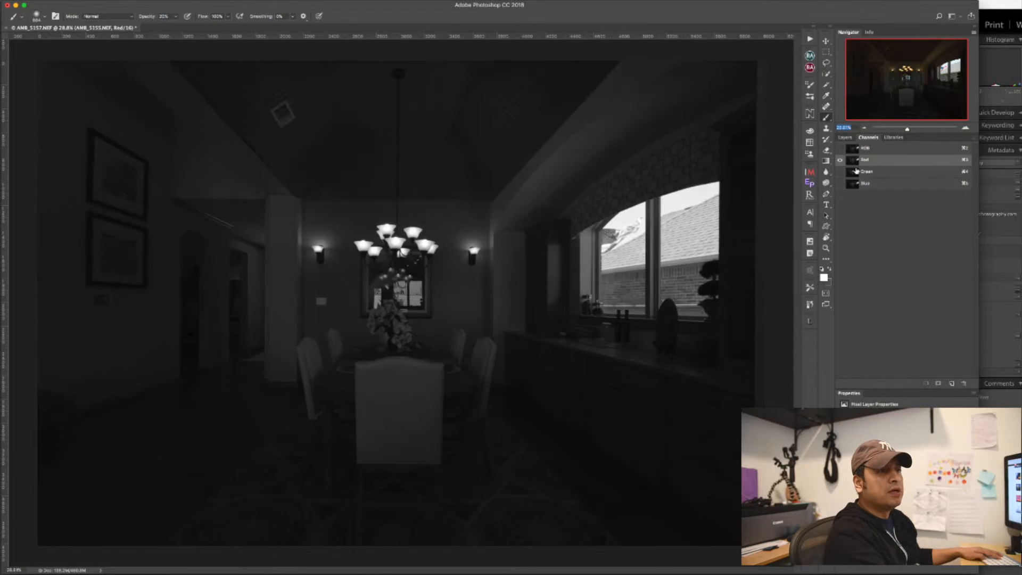
Duplicate the red channel as "lights etc" and display only the copy.
right_click(892, 164)
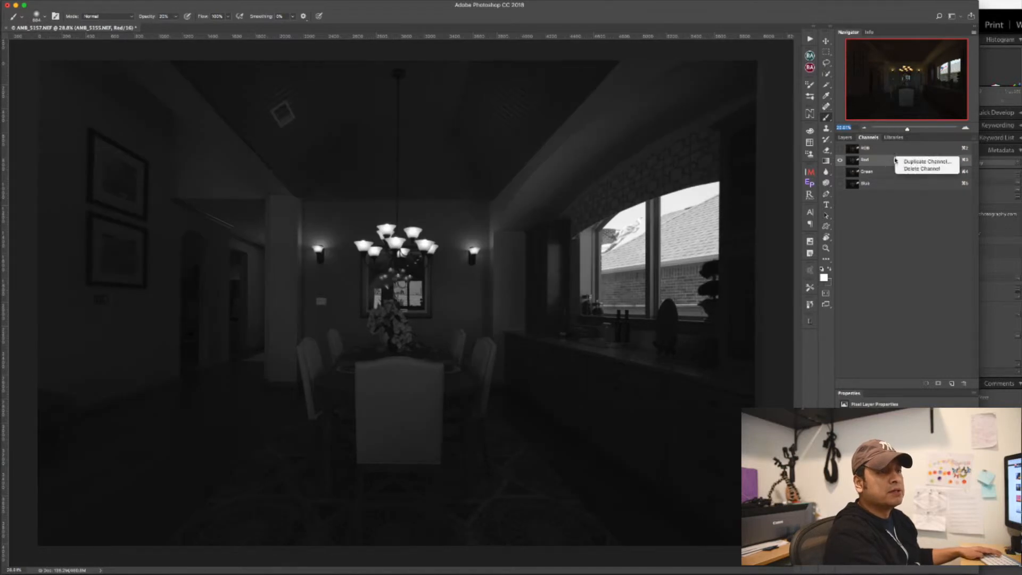
left_click(924, 165)
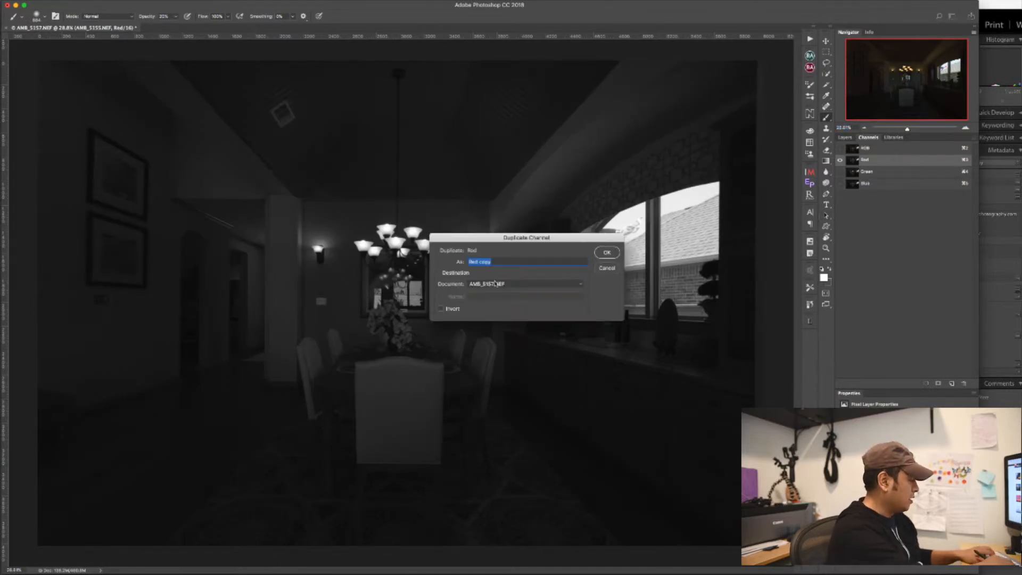
type("lights etc")
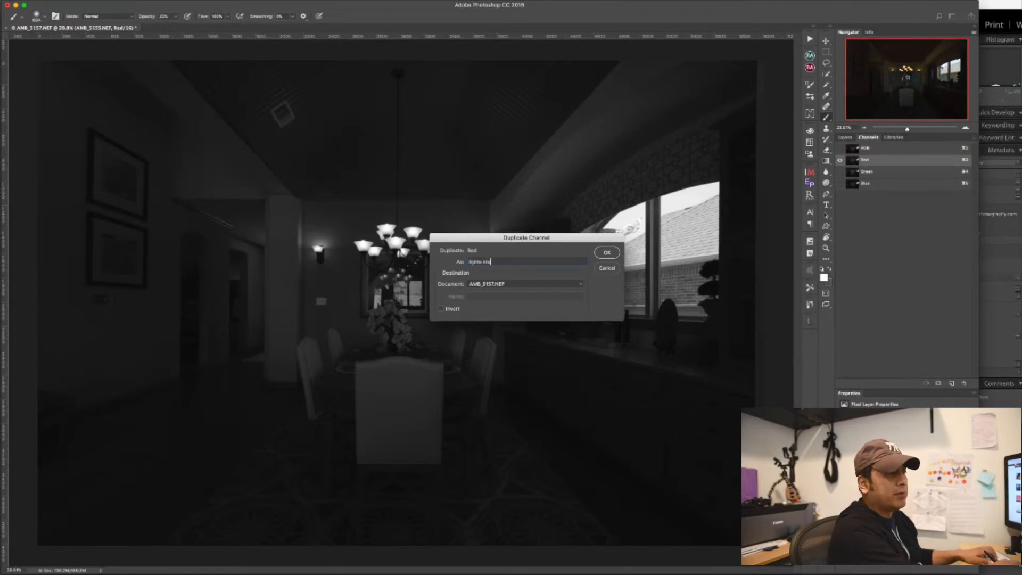
key("Return")
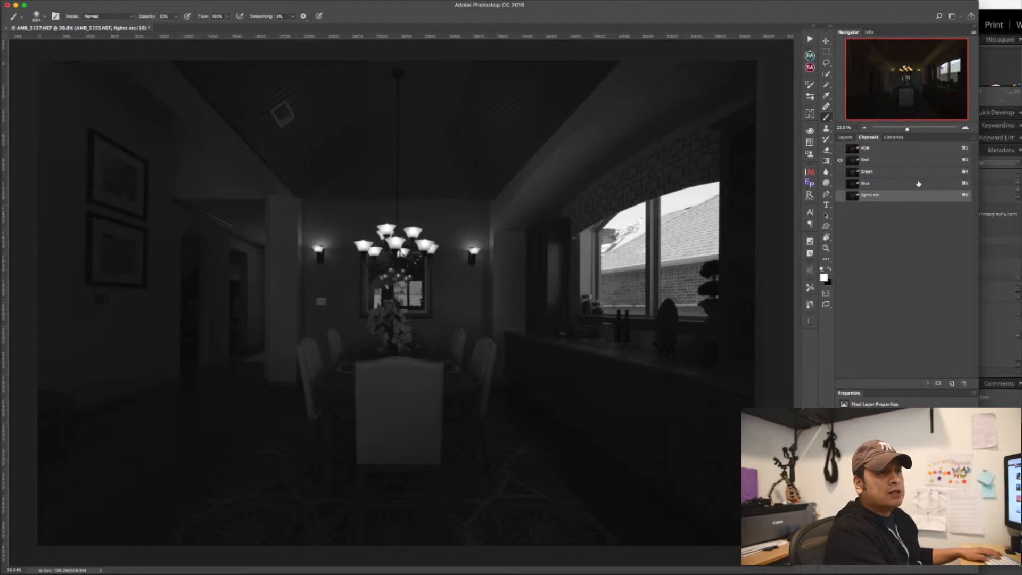
left_click(917, 160)
left_click(921, 195)
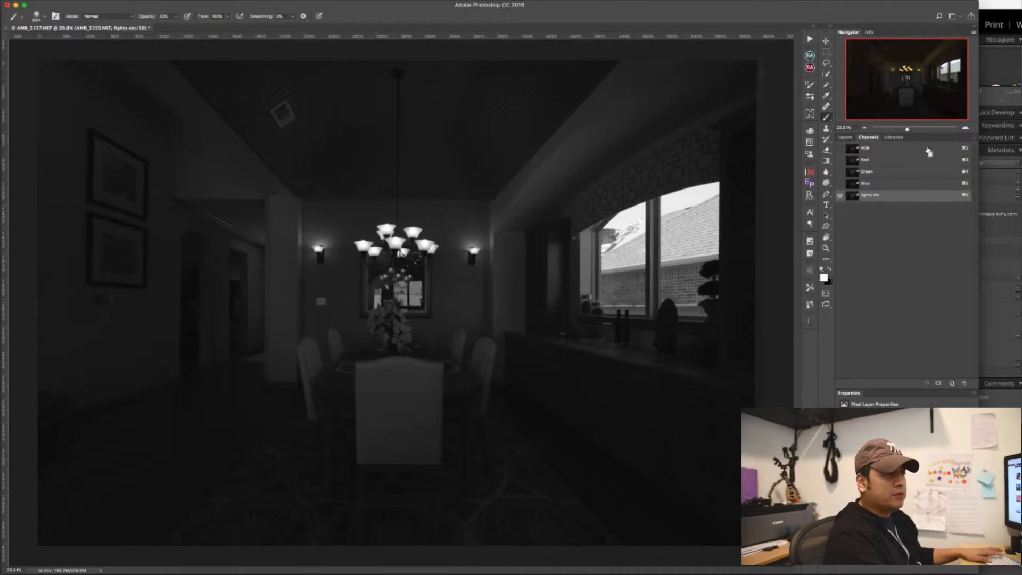
Apply Levels to the "lights etc" channel, raising the black point and lowering the white point until mainly the lamps and window remain white.
key("super+l")
left_click_drag(693, 356, 703, 356)
left_click_drag(797, 354, 710, 357)
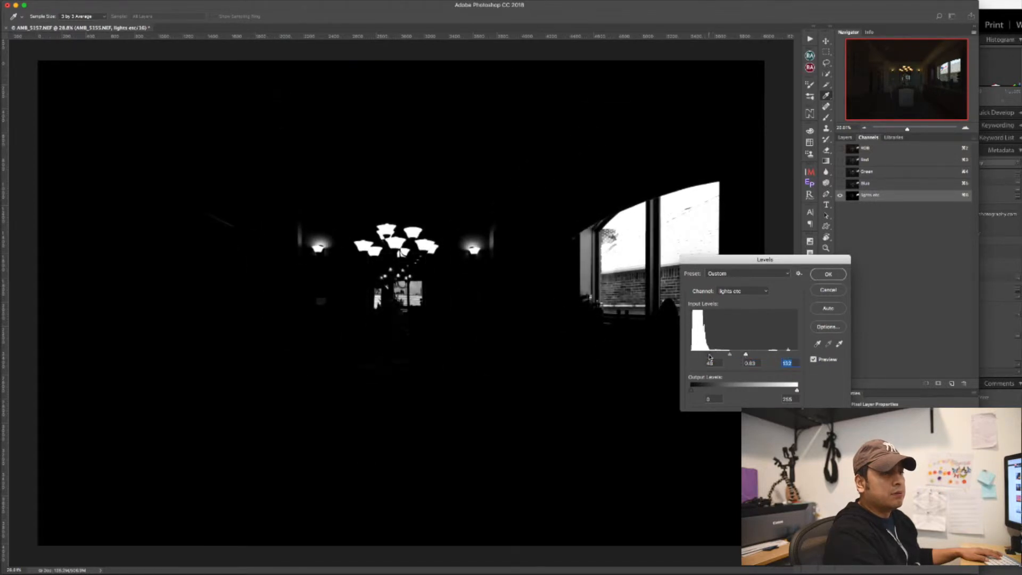
left_click(828, 274)
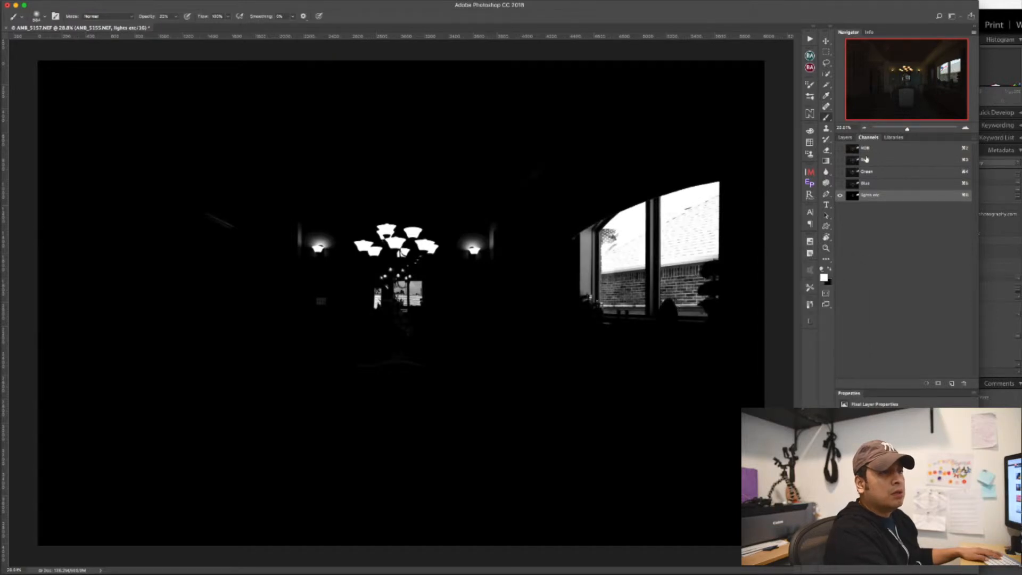
Return to the full-colour layers, load the "lights etc" channel as a selection and add it as a mask on the darkest exposure layer.
left_click(856, 148)
left_click(848, 138)
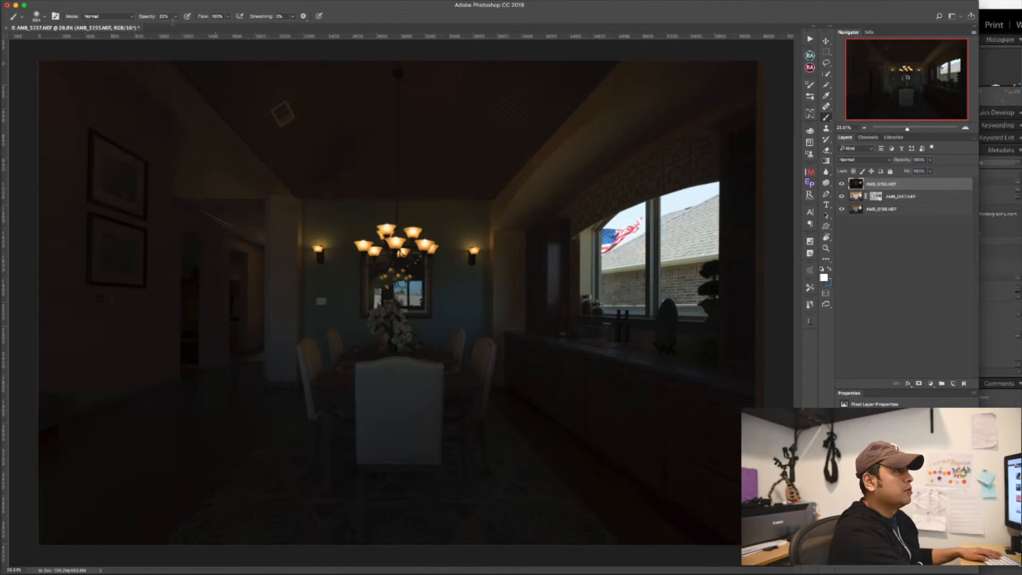
left_click(192, 1)
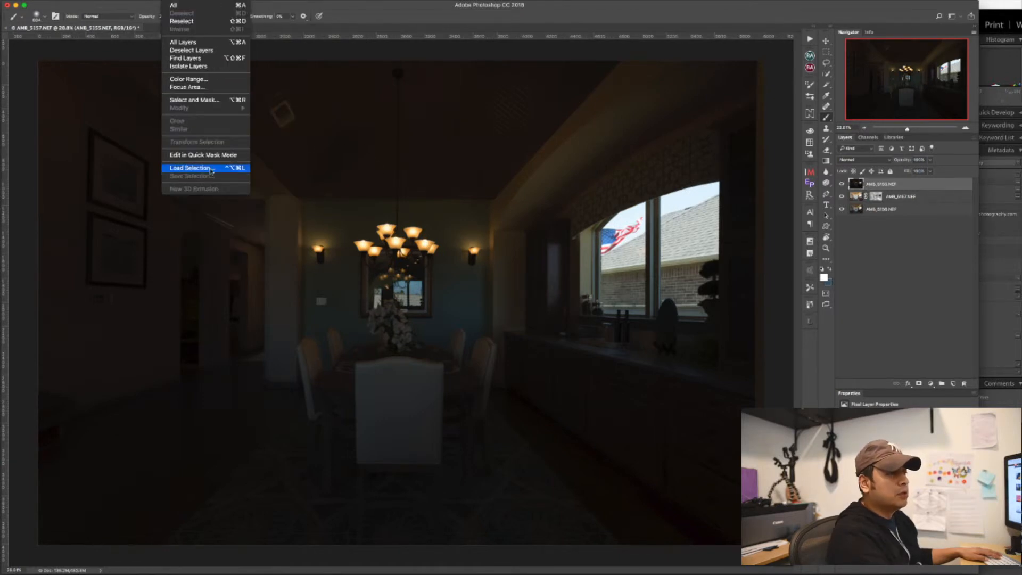
left_click(212, 169)
left_click(532, 254)
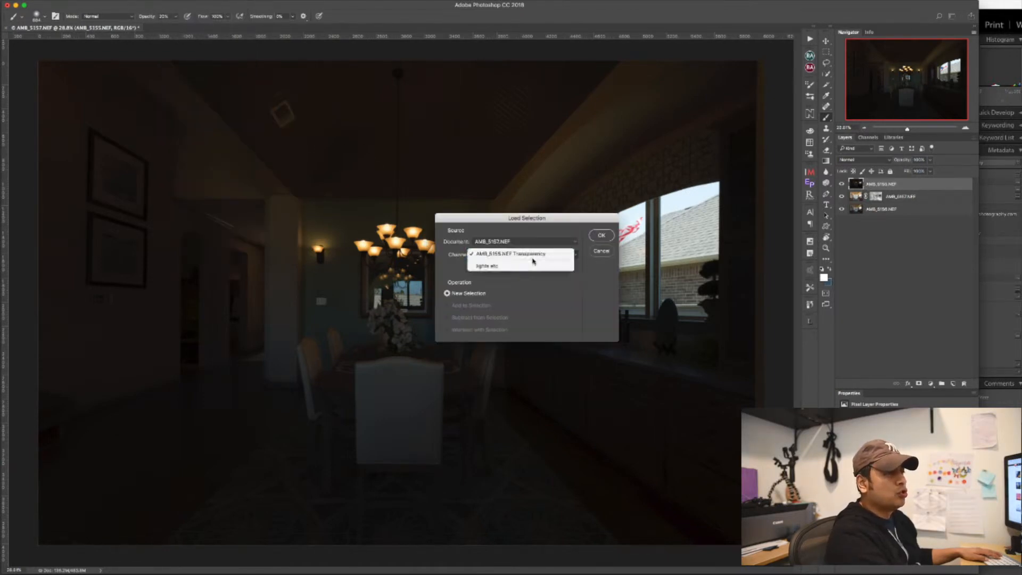
left_click(534, 266)
left_click(601, 235)
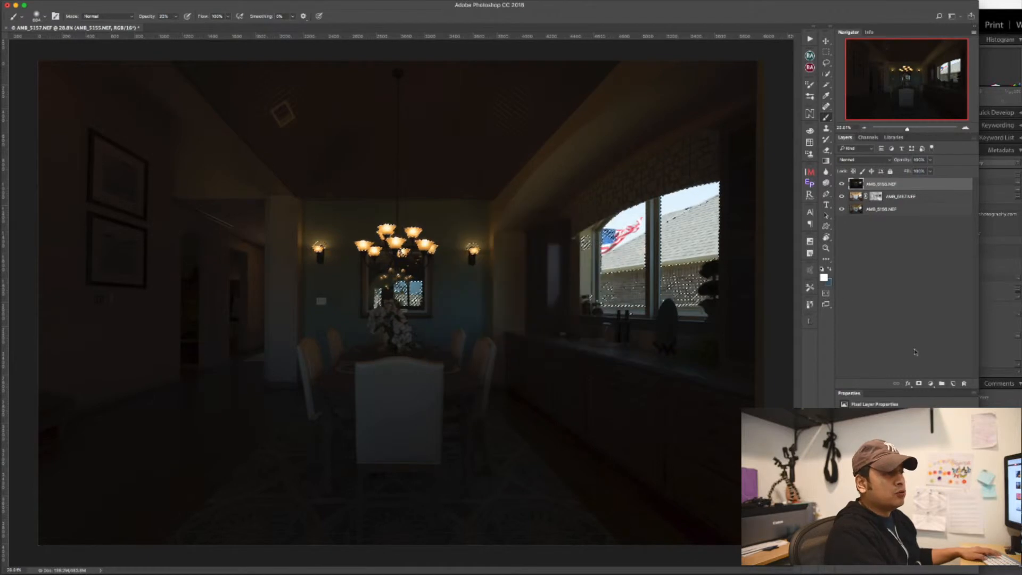
left_click(919, 383)
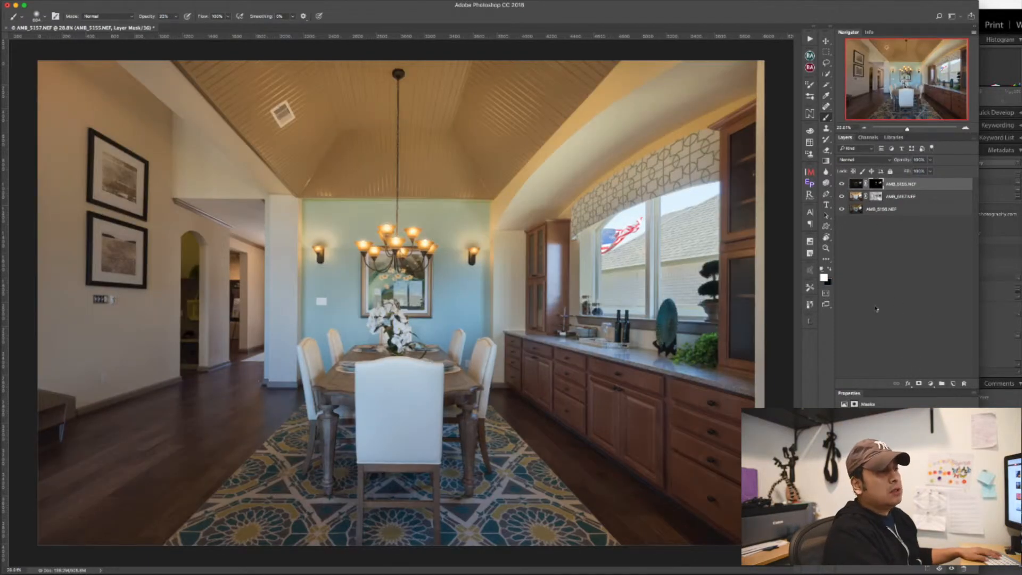
Toggle the masked darkest layer's visibility repeatedly to compare the window view and lamps with and without it.
left_click(843, 184)
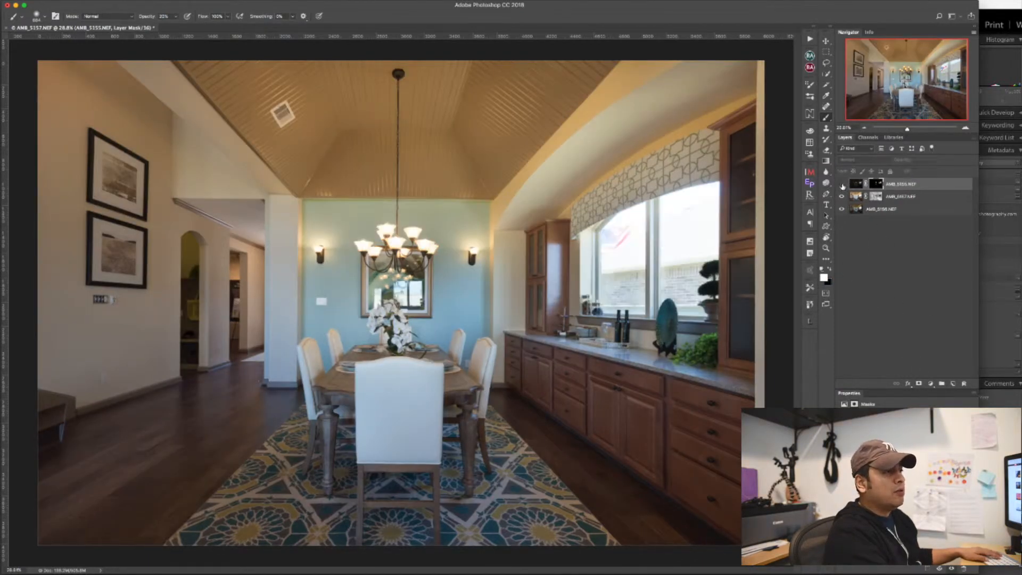
left_click(842, 185)
left_click(842, 185)
left_click(841, 187)
left_click(840, 186)
left_click(840, 188)
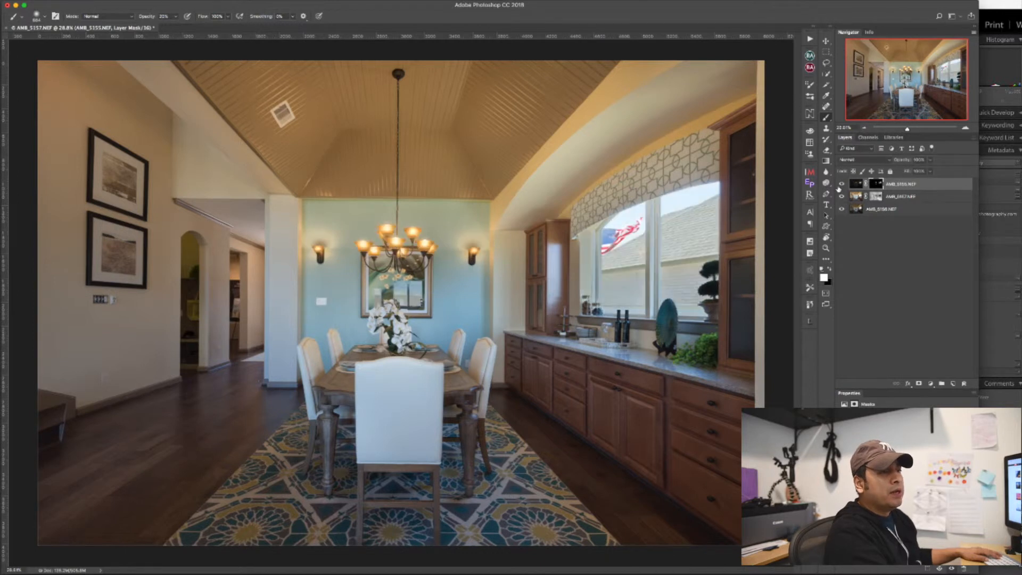
left_click(842, 185)
left_click(841, 185)
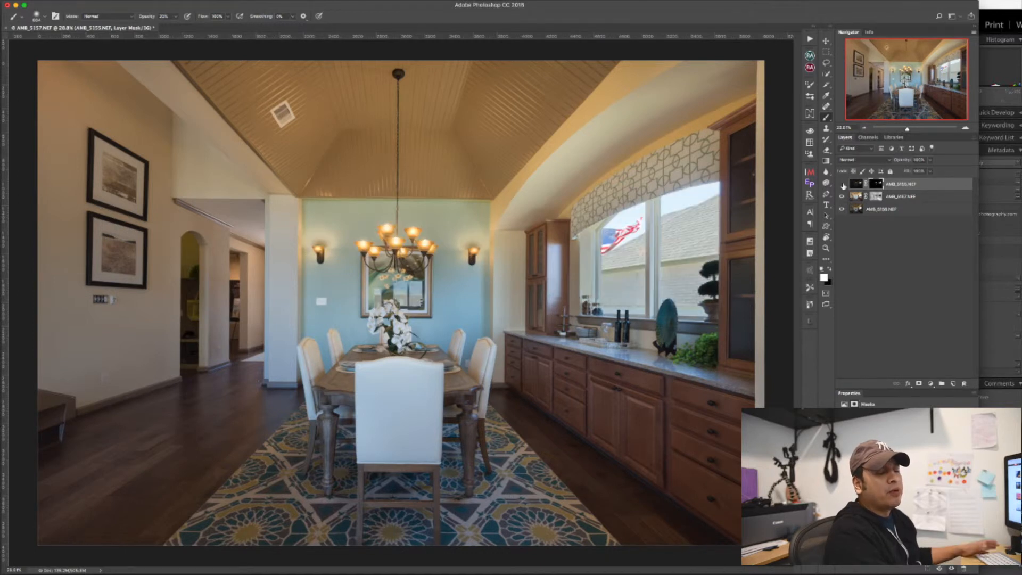
left_click(842, 186)
left_click(842, 185)
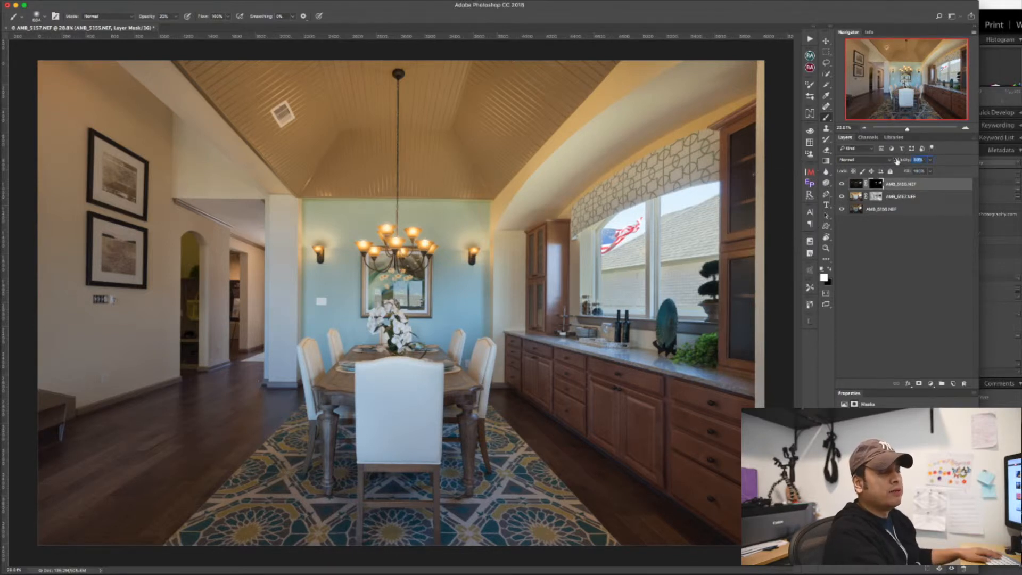
Try the darkest layer at 67% opacity, compare it on and off, and restore its opacity to 100%.
left_click_drag(897, 160, 889, 161)
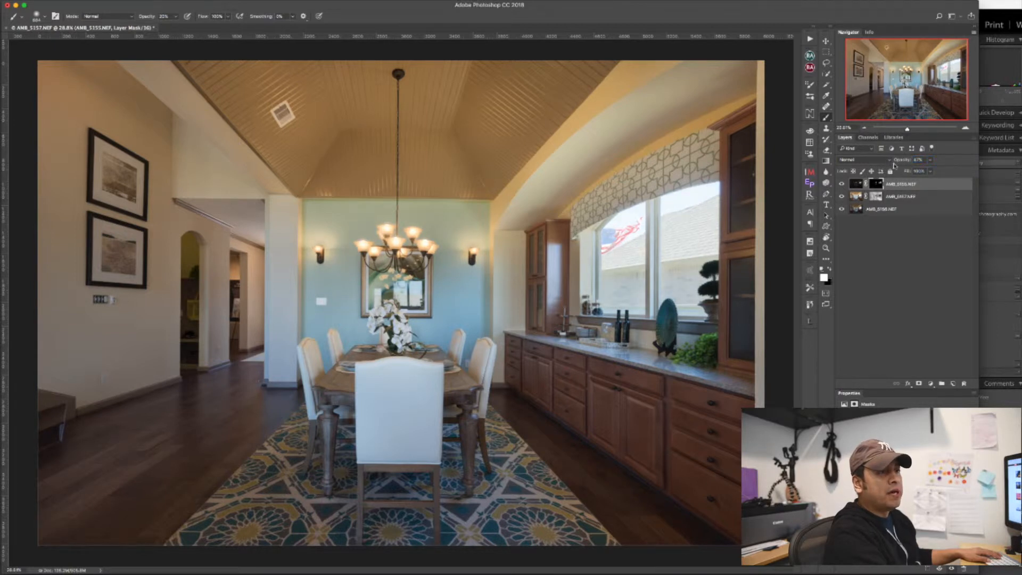
left_click(840, 186)
left_click(840, 185)
left_click(841, 186)
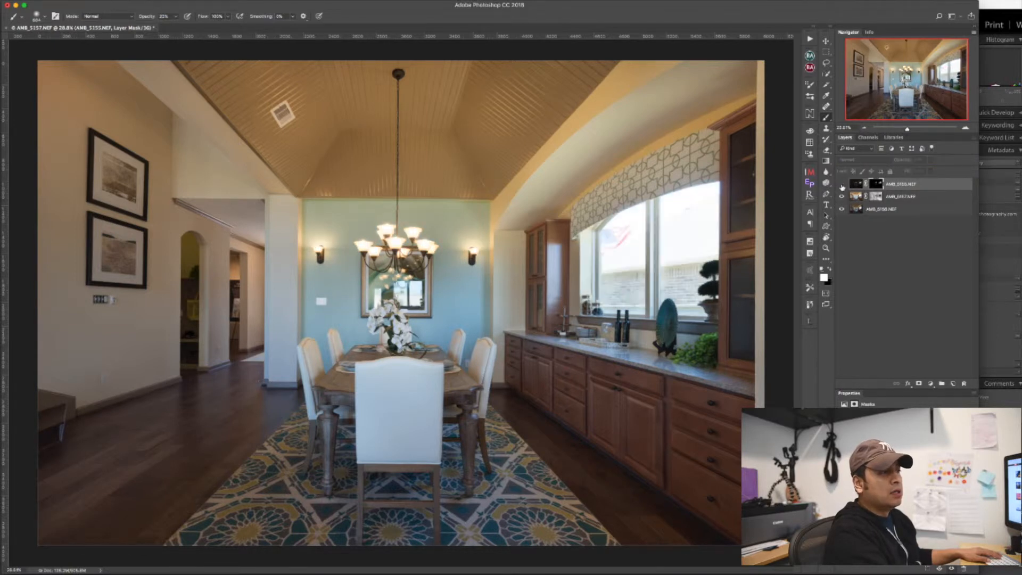
left_click(841, 185)
left_click(841, 186)
left_click(841, 186)
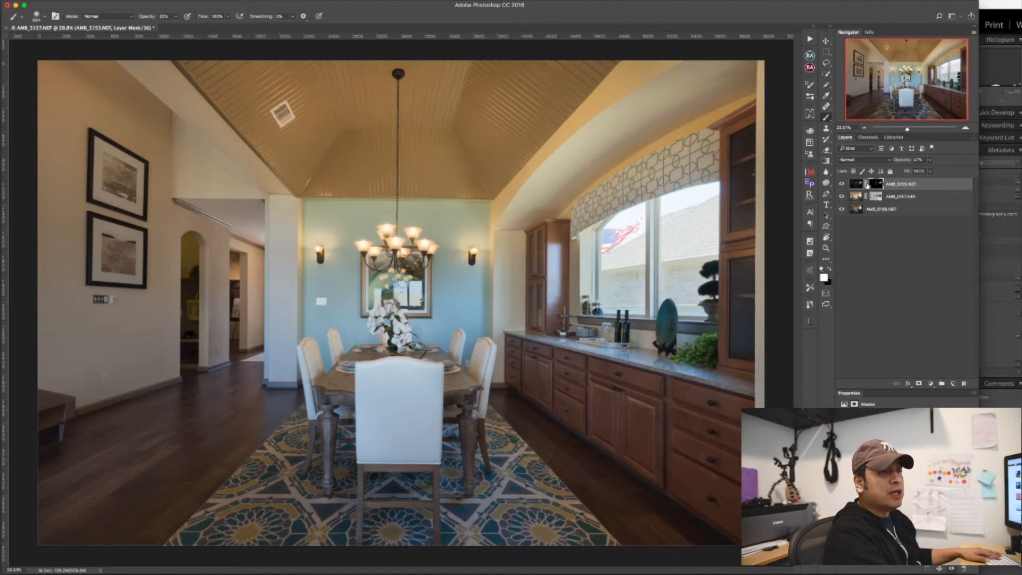
type("100")
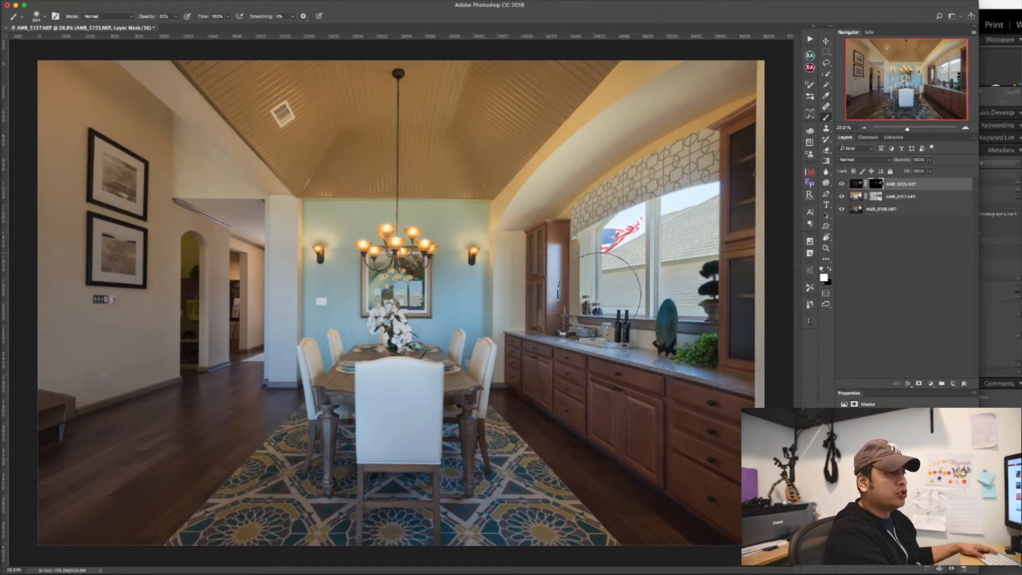
Paint the darkest layer's mask black at 32% brush opacity over the chandelier and both wall sconces.
left_click_drag(404, 276, 422, 278)
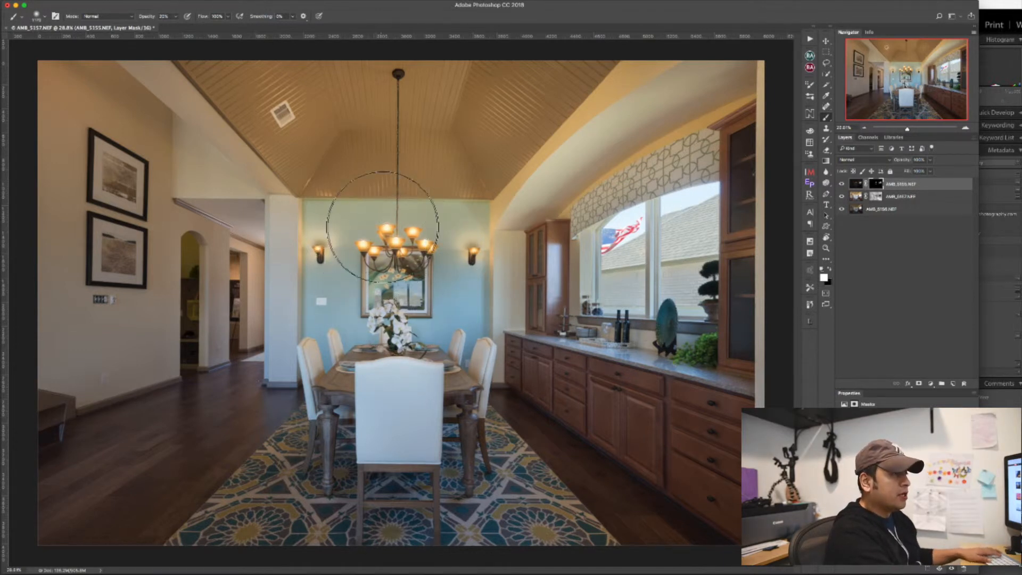
key("3")
key("2")
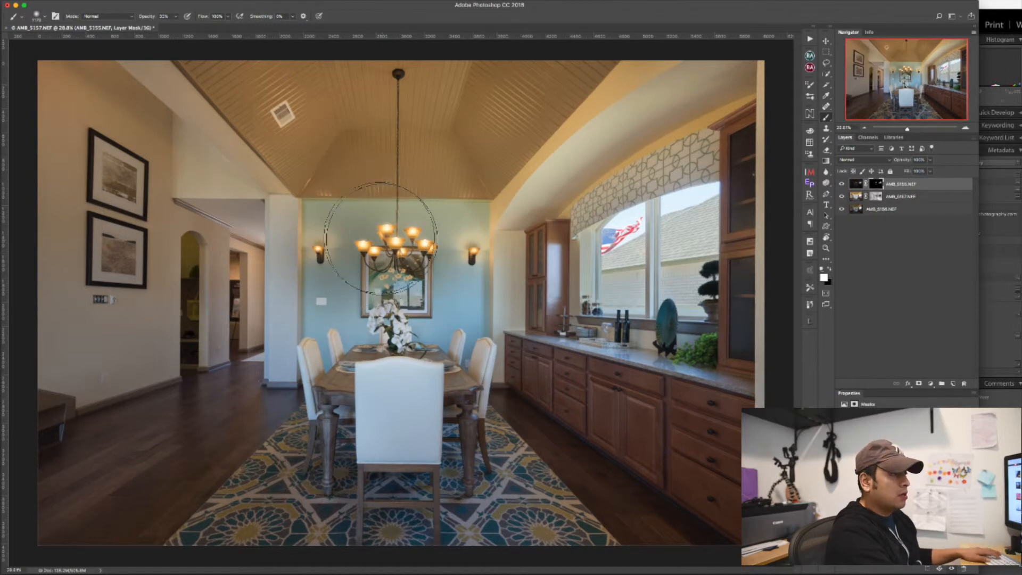
key("super+z")
key("x")
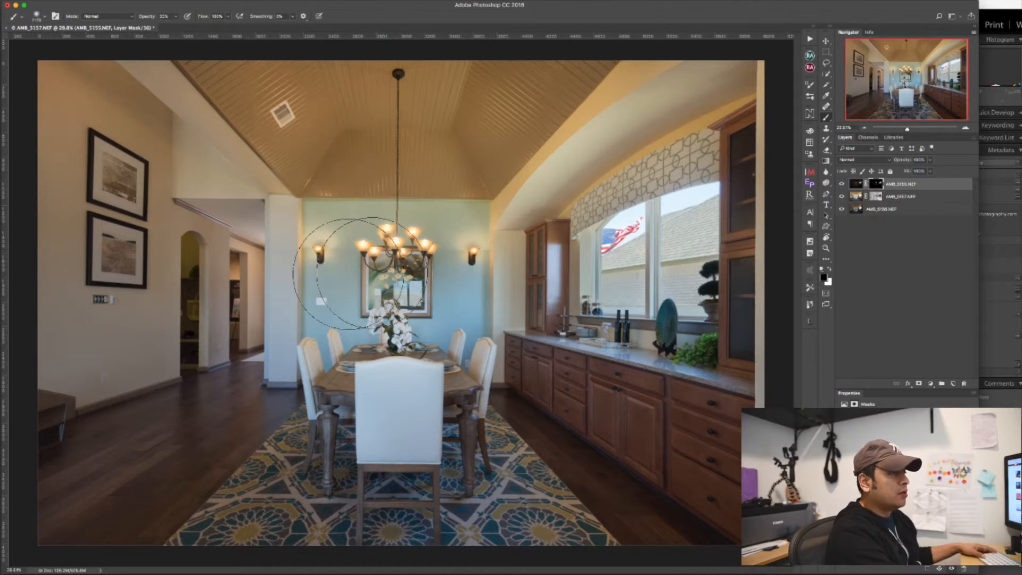
left_click_drag(333, 271, 315, 269)
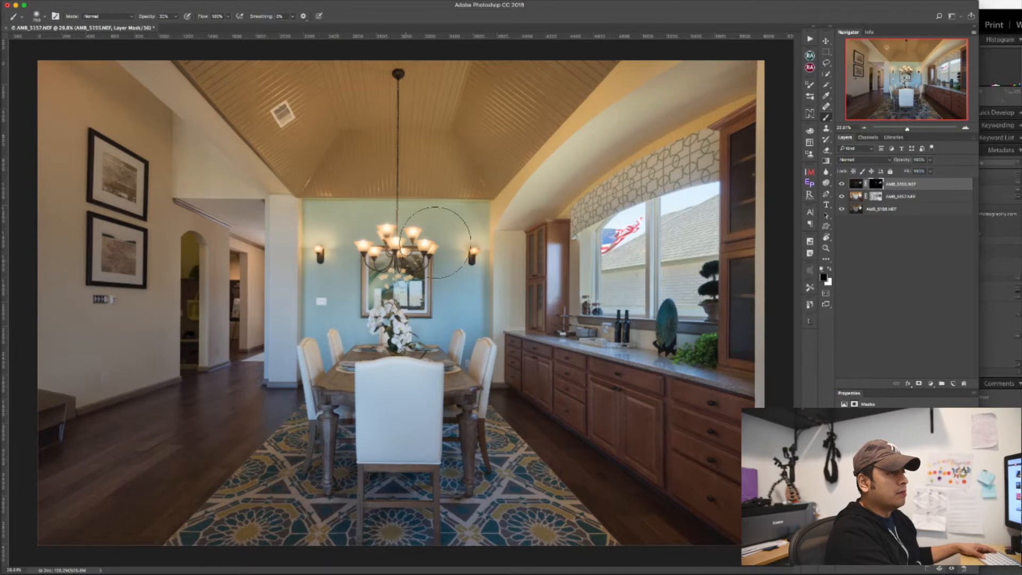
left_click_drag(470, 257, 434, 261)
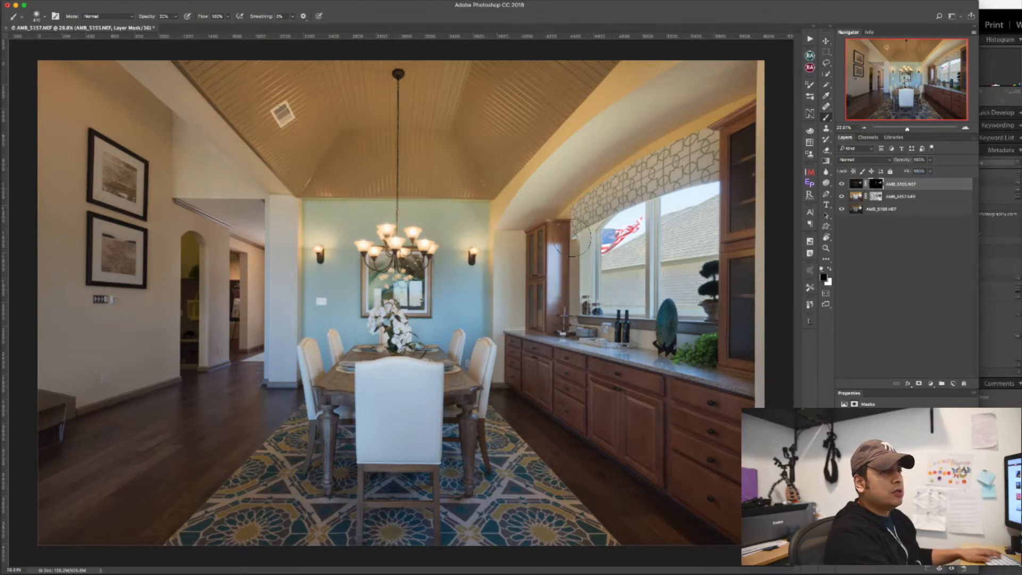
Toggle the darkest layer off and on to check the softened lamp areas.
left_click(842, 185)
left_click(842, 185)
left_click(842, 184)
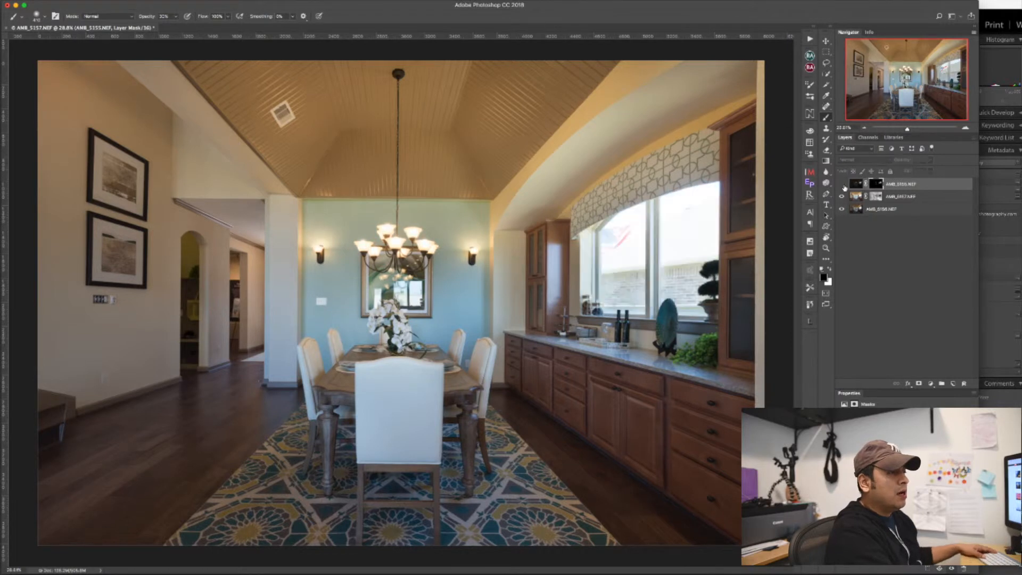
left_click(842, 184)
Paint the darkest layer's mask black over the wall mirror and across the window view.
left_click_drag(393, 301, 421, 297)
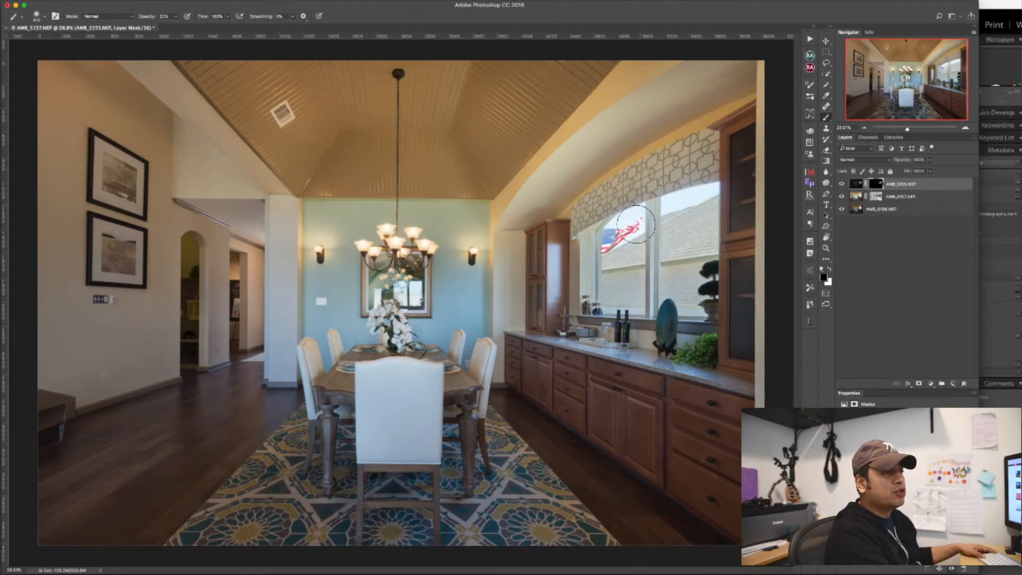
mouse_move(613, 241)
left_mouse_down()
mouse_move(629, 226)
mouse_move(627, 234)
left_mouse_up()
mouse_move(680, 196)
left_mouse_down()
mouse_move(658, 254)
mouse_move(688, 258)
mouse_move(684, 293)
left_mouse_up()
mouse_move(615, 245)
left_mouse_down()
mouse_move(629, 229)
mouse_move(692, 258)
left_mouse_up()
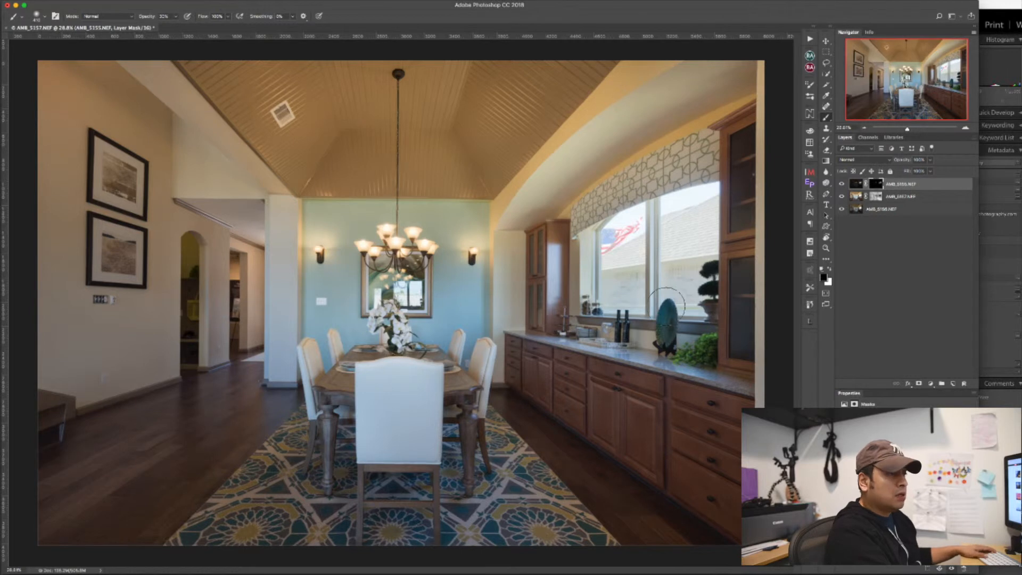
Switch the mask paint to white, undo a trial stroke over the lower window and set the brush opacity to 10%.
key("x")
mouse_move(622, 282)
left_mouse_down()
mouse_move(597, 270)
mouse_move(631, 250)
mouse_move(637, 265)
mouse_move(673, 260)
mouse_move(670, 229)
mouse_move(694, 261)
mouse_move(692, 289)
mouse_move(709, 201)
mouse_move(683, 202)
mouse_move(672, 231)
mouse_move(674, 251)
mouse_move(708, 211)
mouse_move(710, 224)
mouse_move(681, 250)
mouse_move(693, 291)
mouse_move(675, 296)
mouse_move(609, 237)
mouse_move(618, 261)
mouse_move(634, 259)
mouse_move(635, 296)
left_mouse_up()
key("super+z")
key("1")
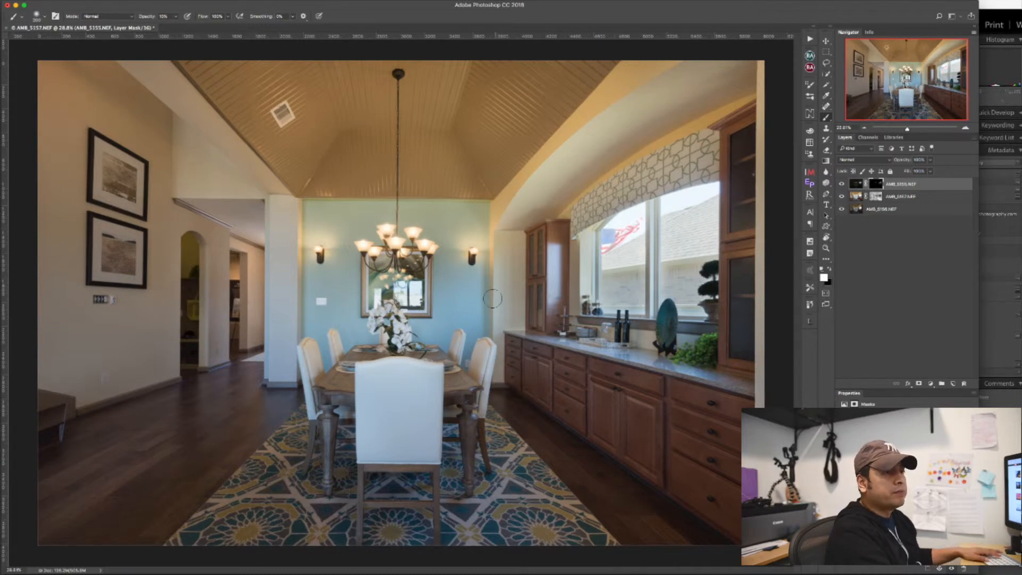
Toggle the darkest layer off and on to compare the window view with and without it.
left_click(842, 184)
left_click(842, 184)
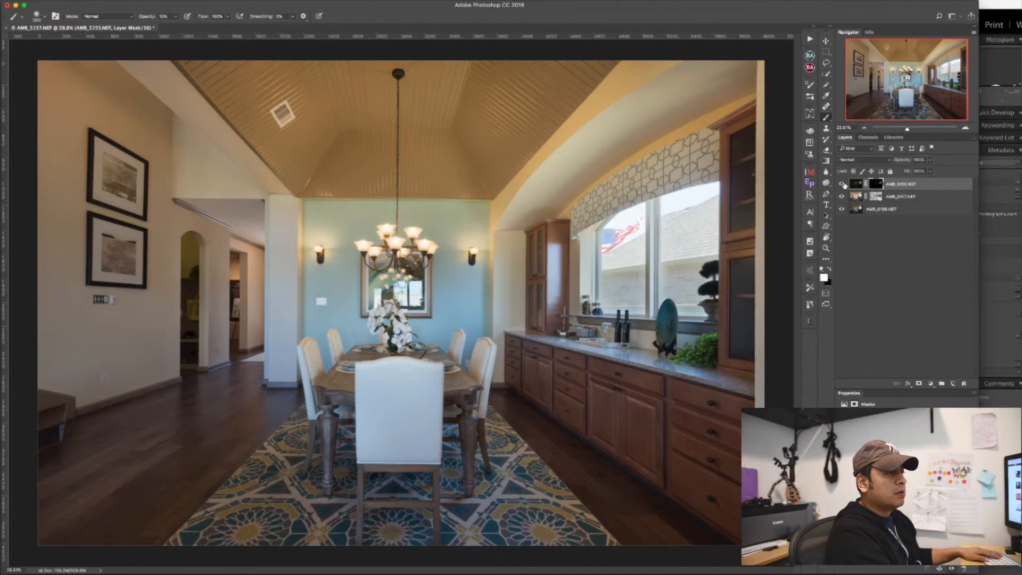
left_click(842, 184)
left_click(843, 184)
left_click(843, 186)
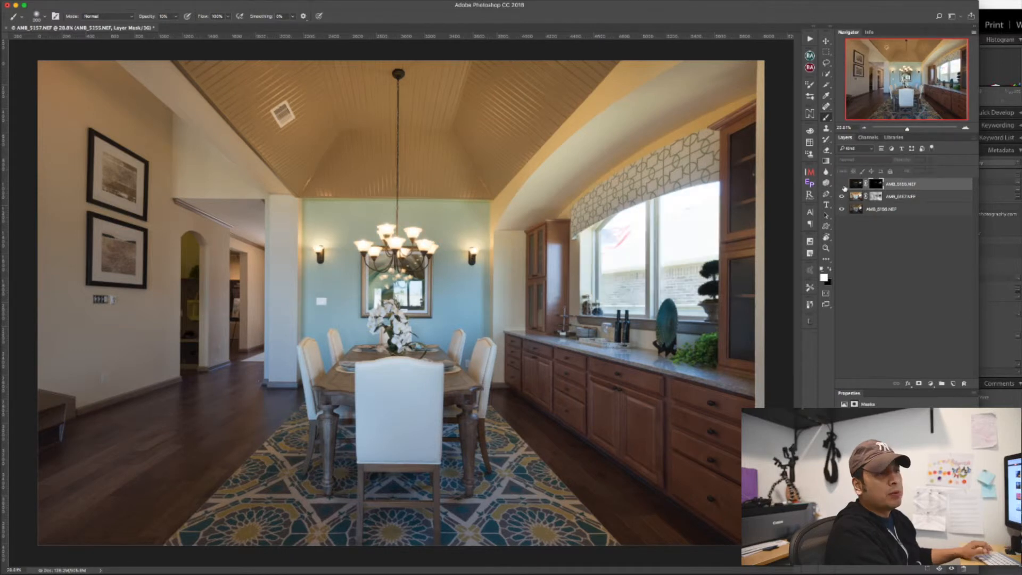
left_click(844, 185)
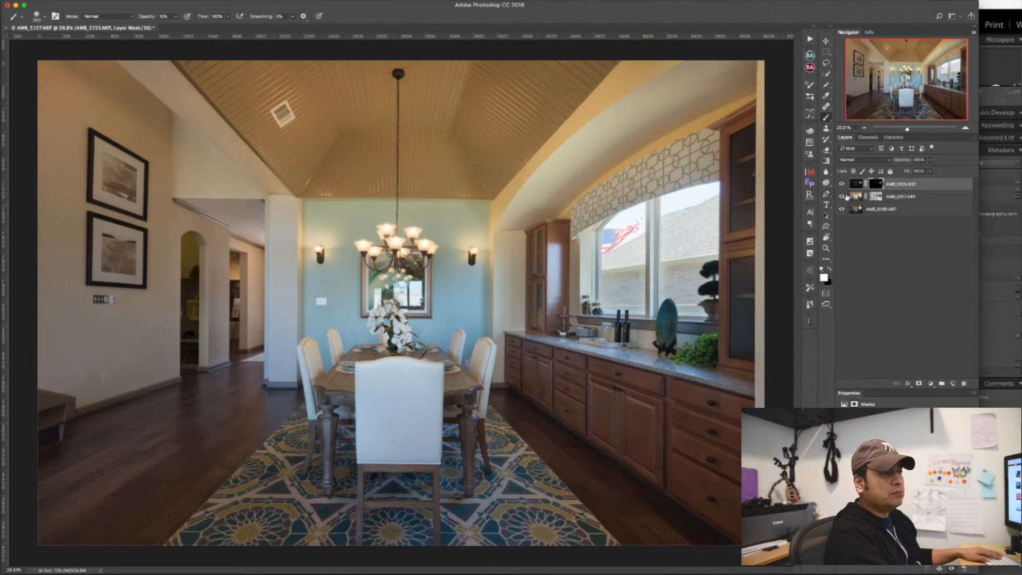
left_click(842, 185)
left_click(842, 184)
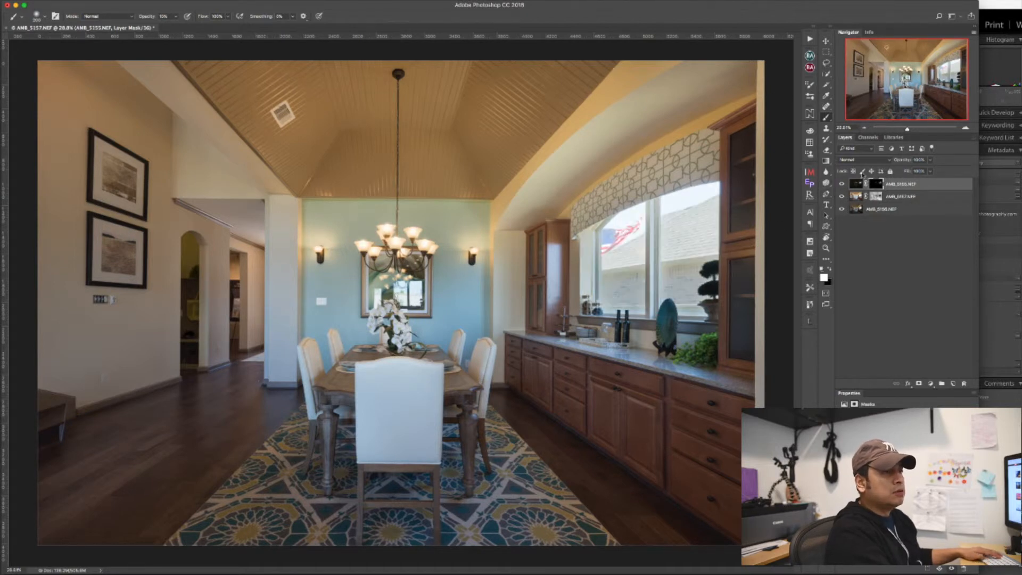
Show the bottom exposure alone and restore all layers repeatedly to compare the base image with the blend.
left_click(842, 209, "alt")
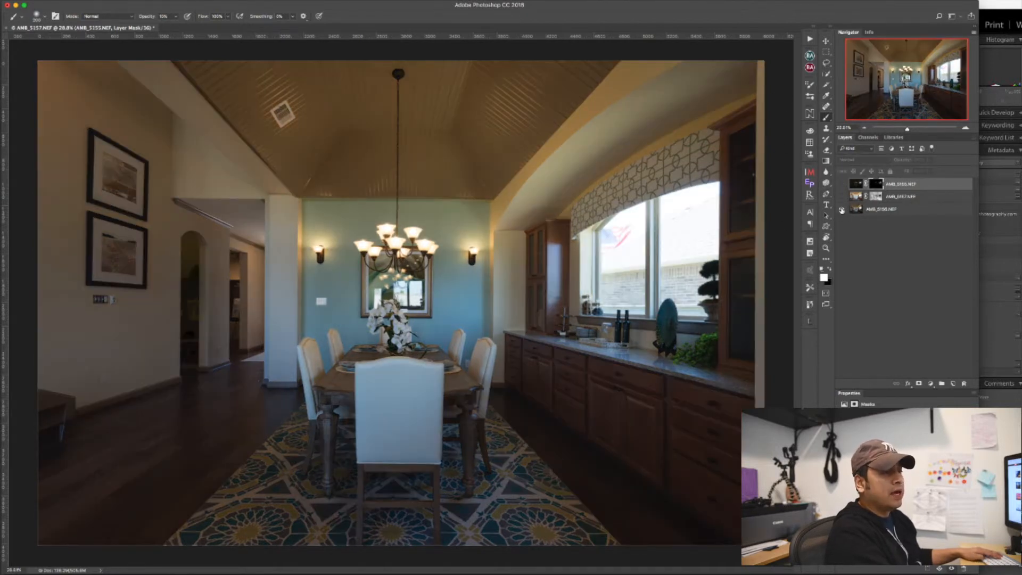
left_click(842, 209, "alt")
left_click(842, 210, "alt")
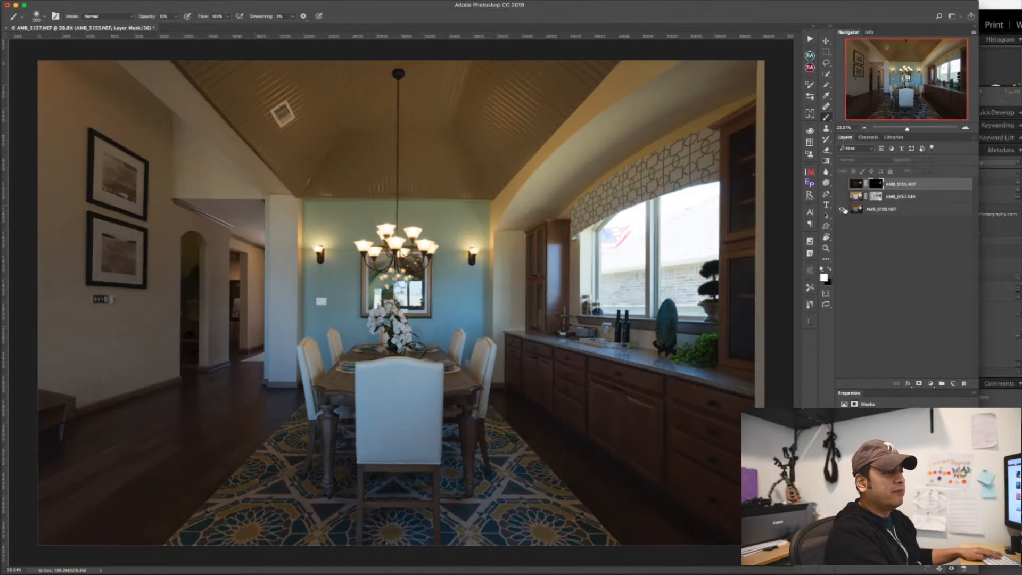
left_click(842, 209, "alt")
left_click(843, 209, "alt")
left_click(842, 209, "alt")
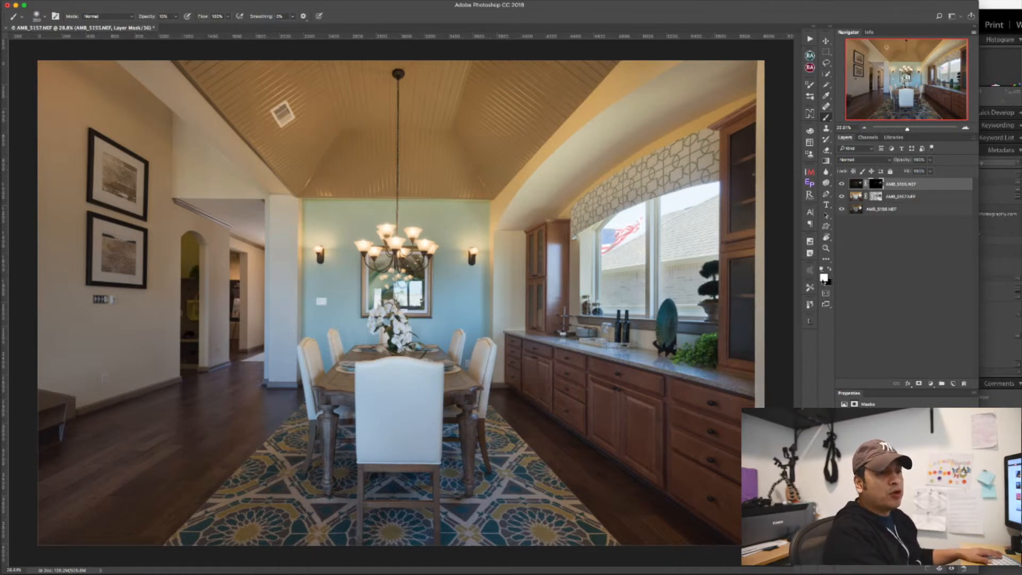
Add a Curves adjustment layer that brightens the midtones and shadows, and invert its mask to black.
left_click(931, 384)
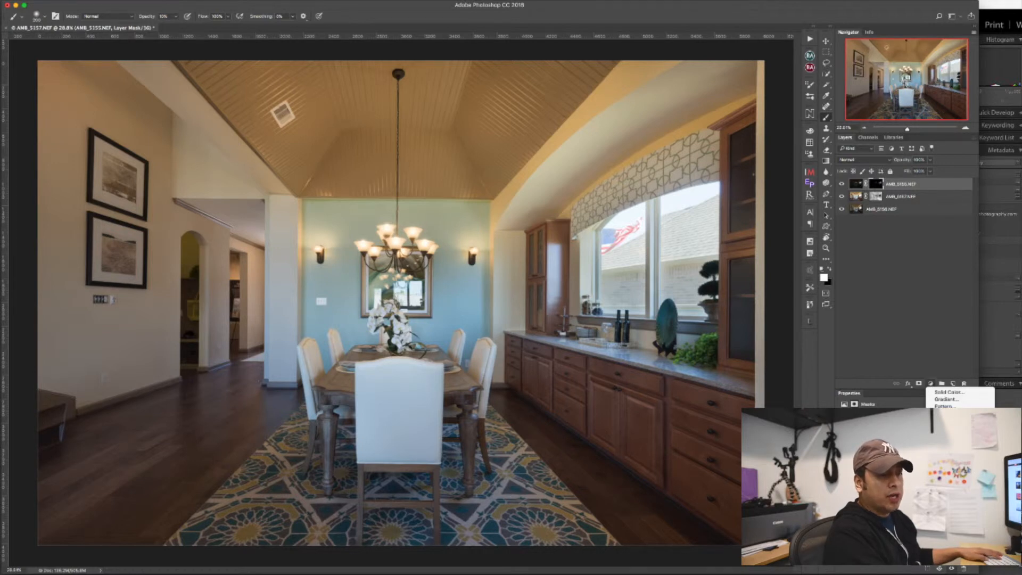
left_click(948, 430)
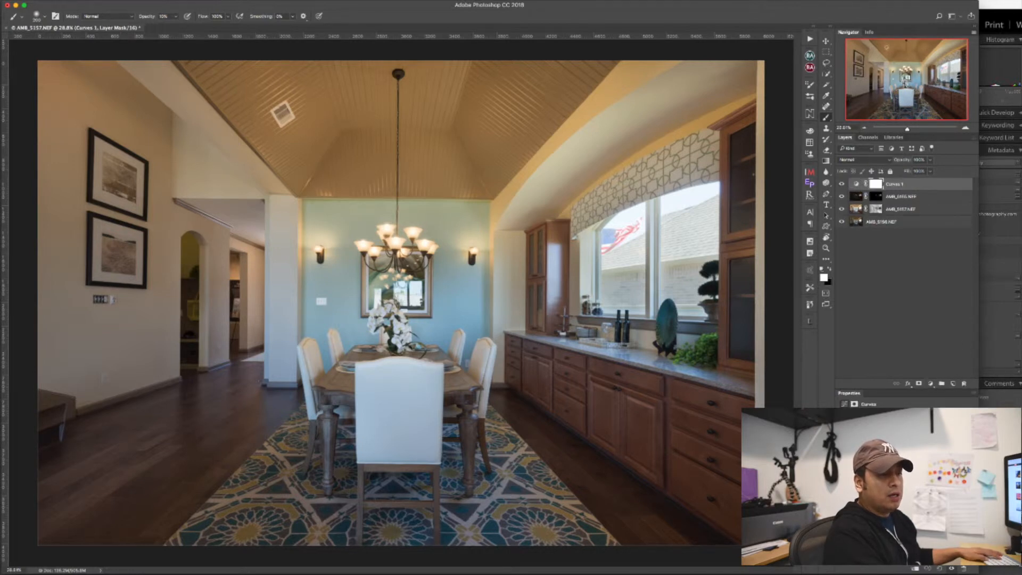
left_click_drag(914, 491, 933, 456)
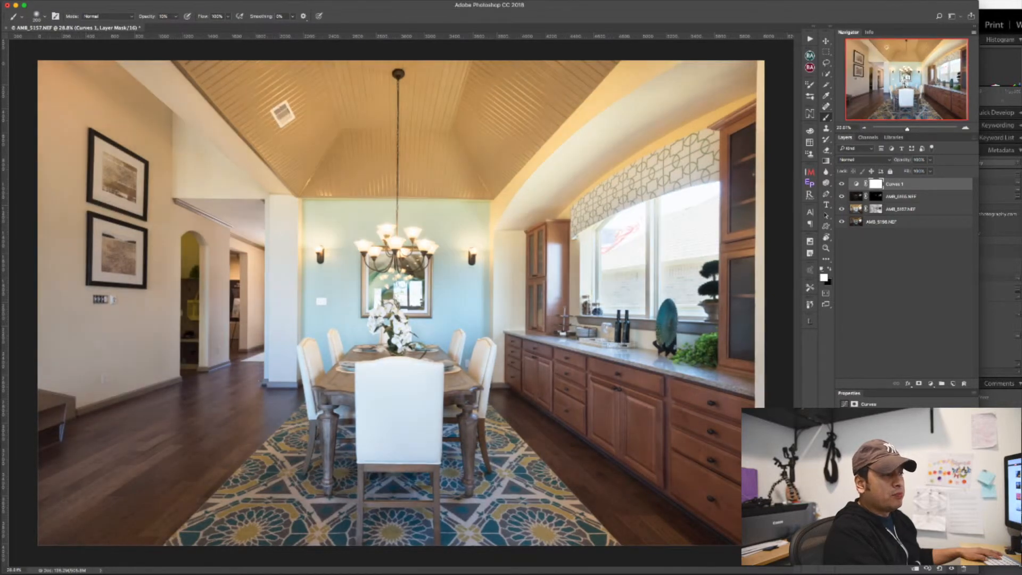
left_click_drag(886, 512, 884, 506)
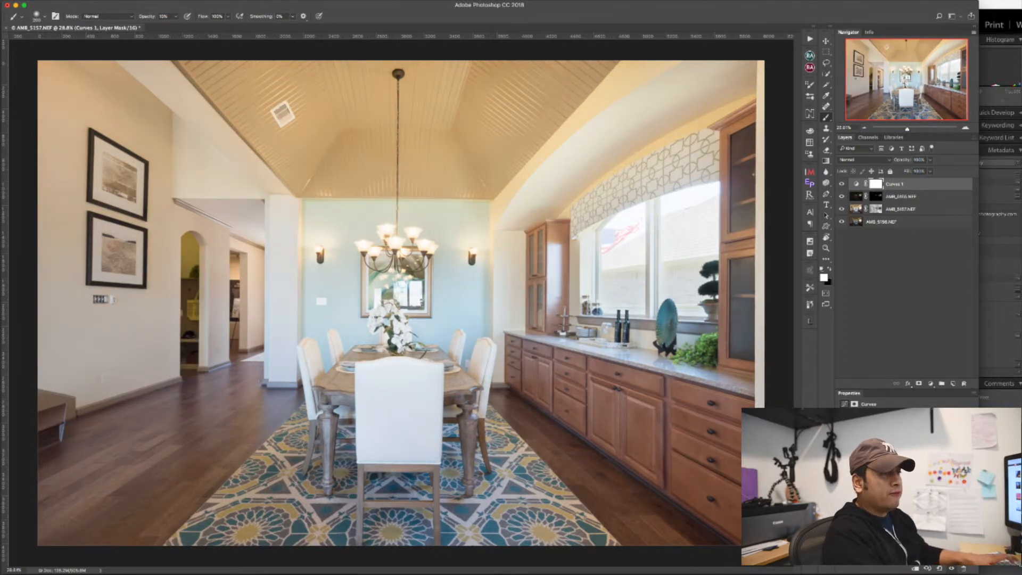
key("ctrl+i")
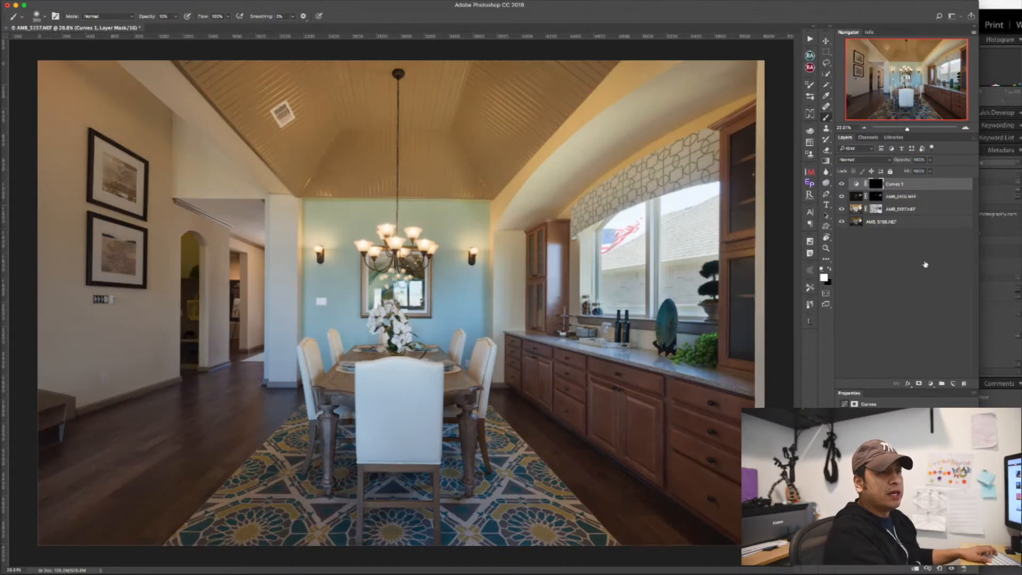
Trace the arched doorway opening beside the framed pictures with the Pen tool and turn the path into a selection.
key("z")
left_click(196, 317)
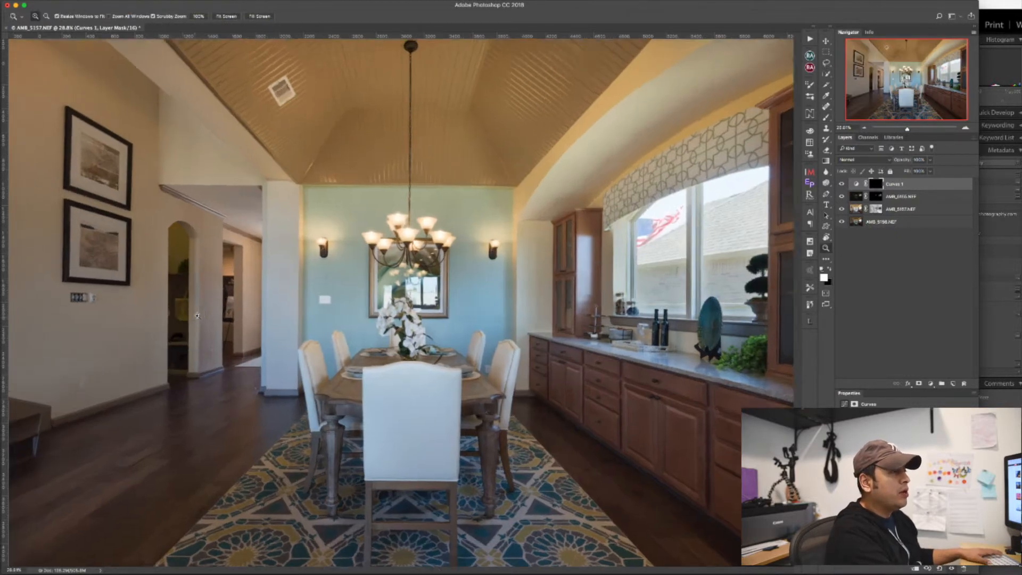
left_click(197, 317)
left_click(197, 317)
left_click_drag(263, 352, 458, 363)
key("p")
left_click(376, 142)
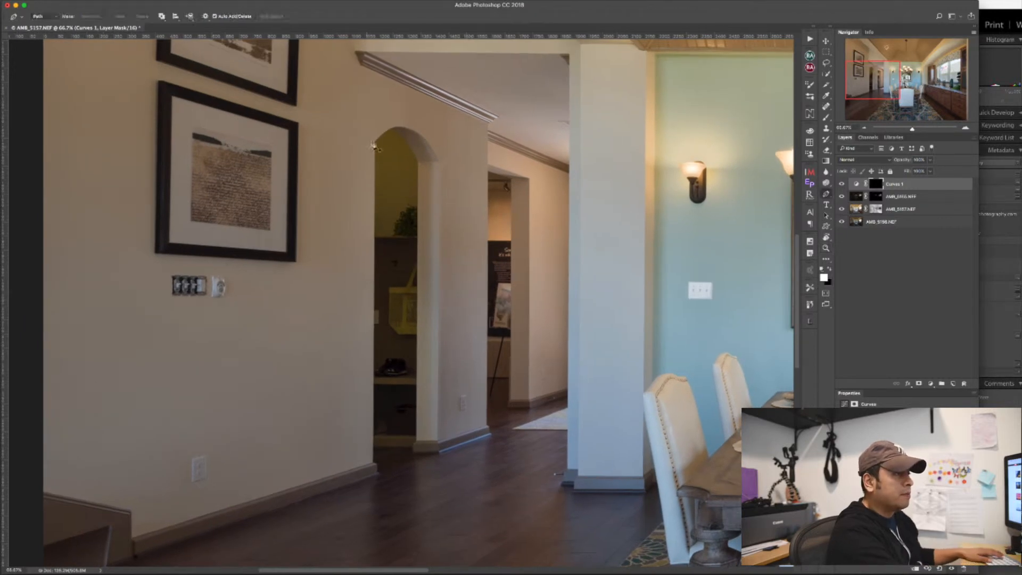
left_click_drag(438, 161, 445, 174)
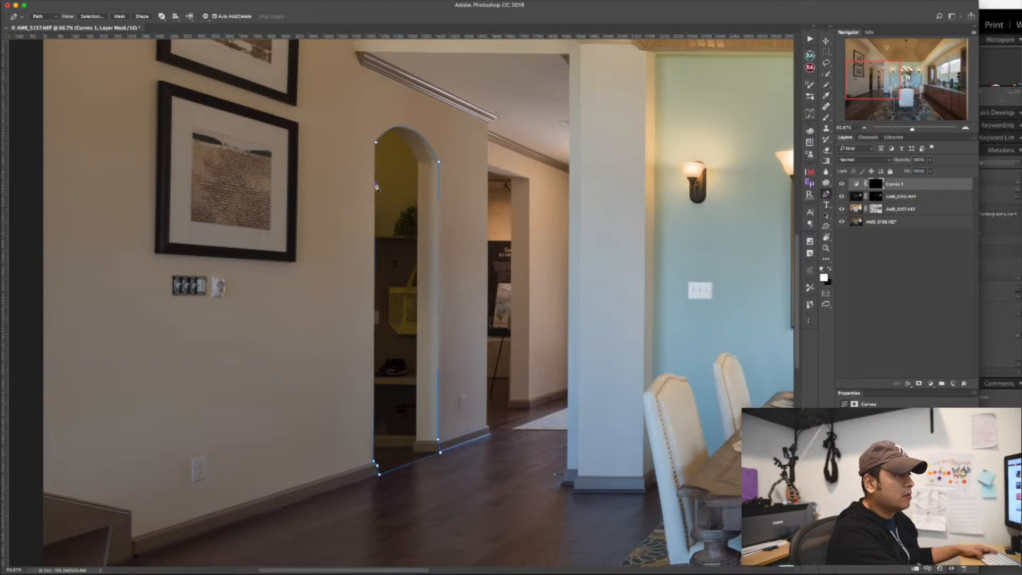
left_click(378, 144)
key("super+Return")
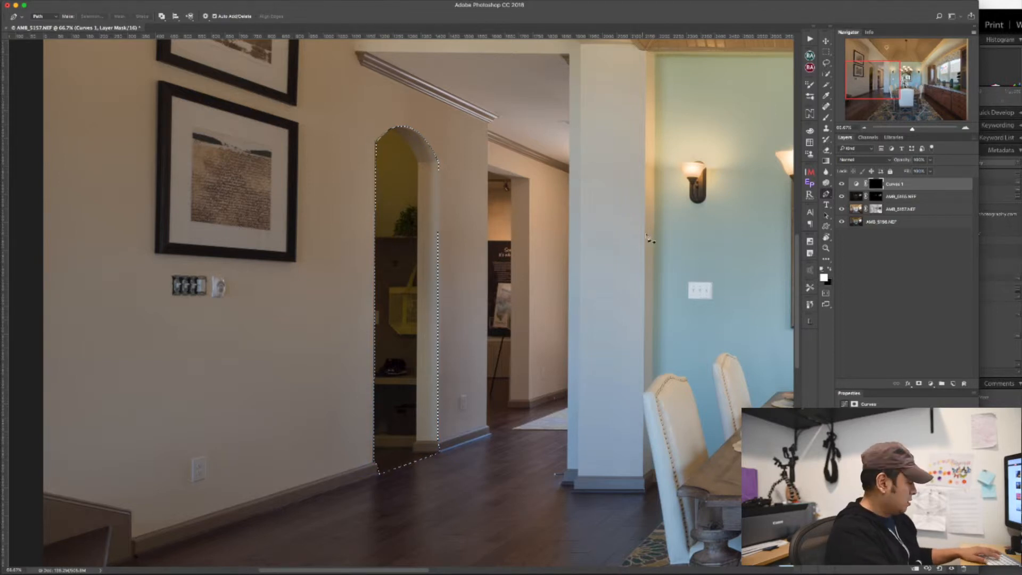
Paint the Curves mask white inside the doorway selection, finishing at 10% brush opacity, and clear the selection.
key("b")
key("3")
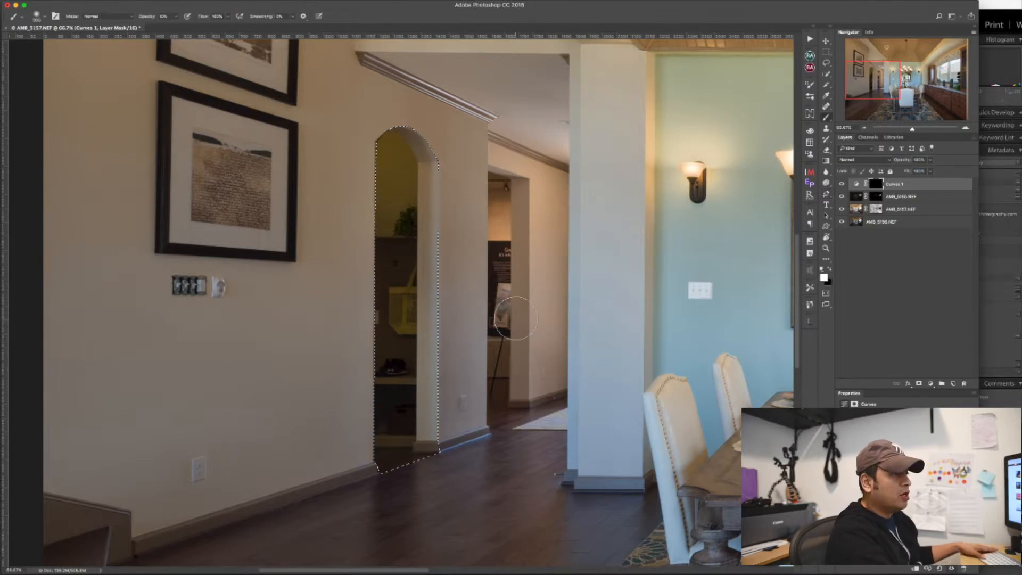
left_click_drag(402, 260, 427, 262)
key("1")
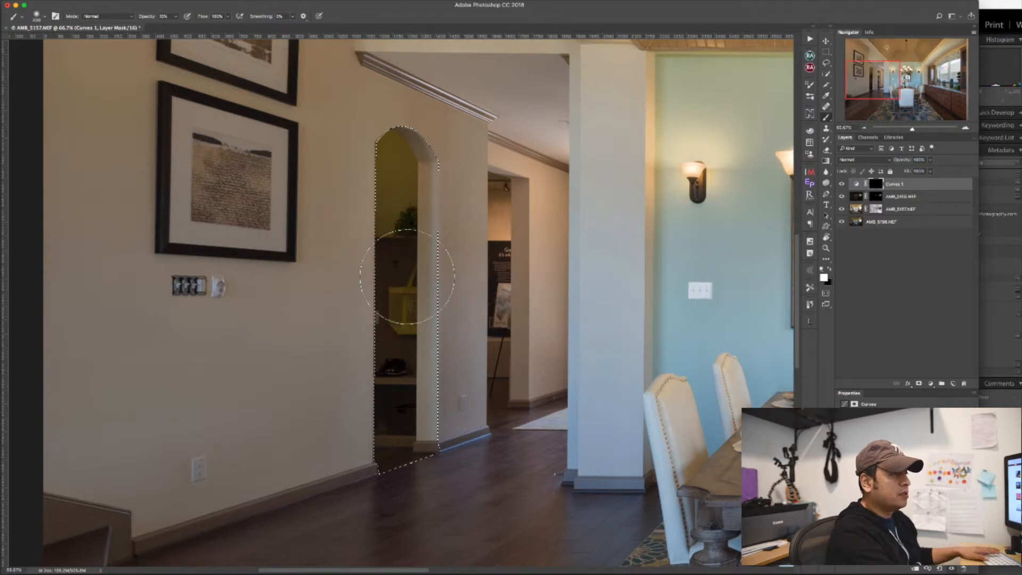
mouse_move(407, 385)
left_mouse_down()
mouse_move(390, 422)
mouse_move(391, 358)
left_mouse_up()
mouse_move(389, 185)
left_mouse_down()
mouse_move(393, 333)
mouse_move(403, 197)
left_mouse_up()
key("ctrl+d")
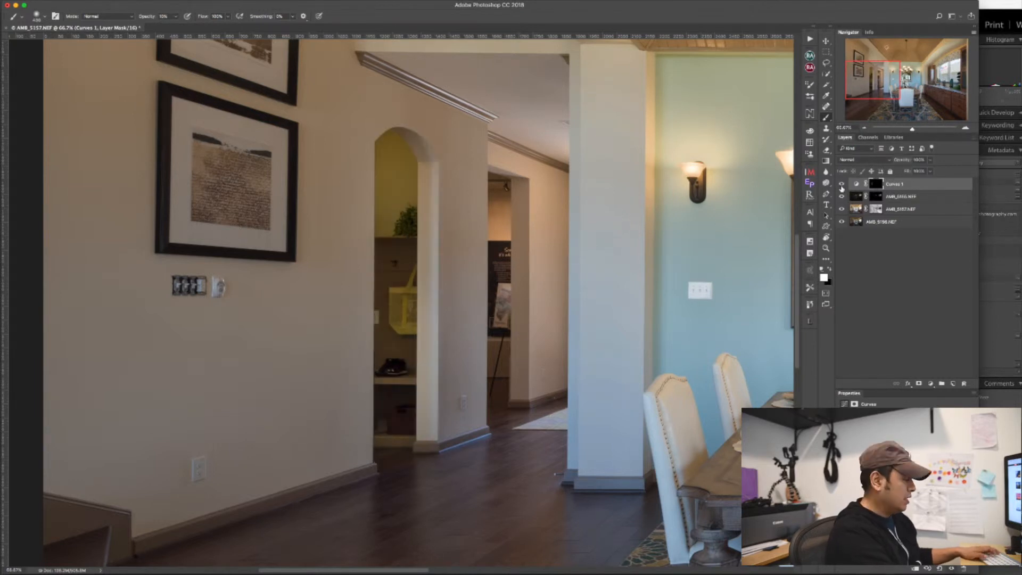
Paint the Curves mask white at 10% brush opacity over the picture wall, the wood ceiling and the patterned rug.
key("ctrl+0")
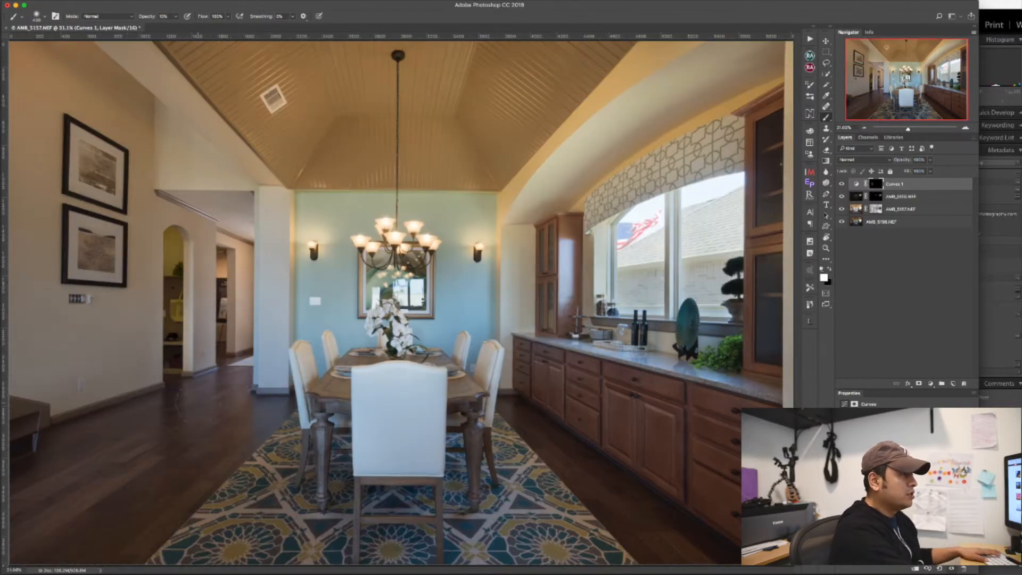
key("ctrl+minus")
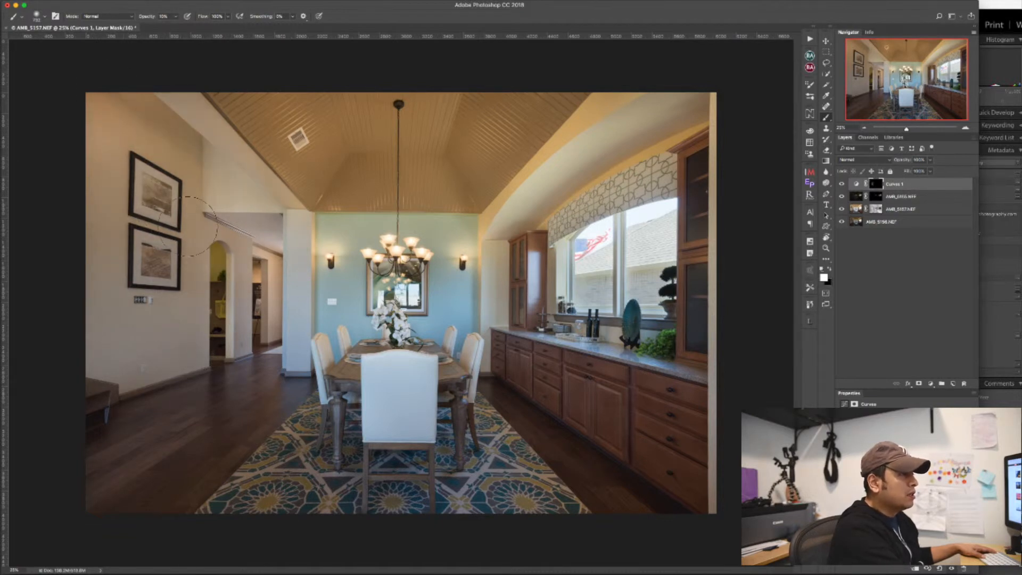
mouse_move(99, 193)
left_mouse_down()
mouse_move(132, 201)
mouse_move(109, 236)
mouse_move(119, 220)
mouse_move(212, 258)
mouse_move(192, 217)
mouse_move(215, 310)
mouse_move(236, 333)
mouse_move(127, 393)
mouse_move(242, 378)
mouse_move(240, 387)
mouse_move(249, 365)
left_mouse_up()
key("[")
key("[")
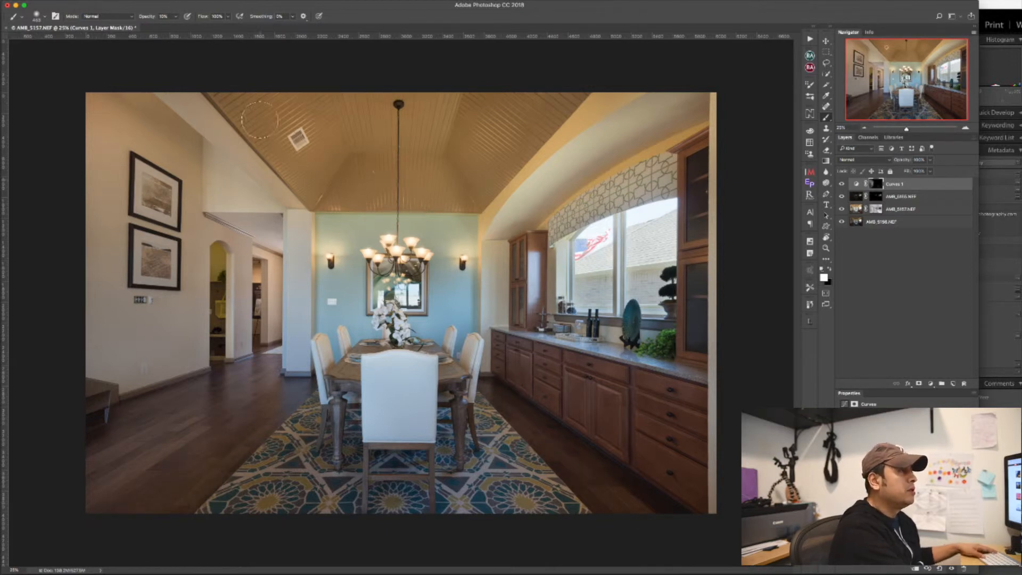
left_click_drag(260, 121, 291, 124, "ctrl+alt")
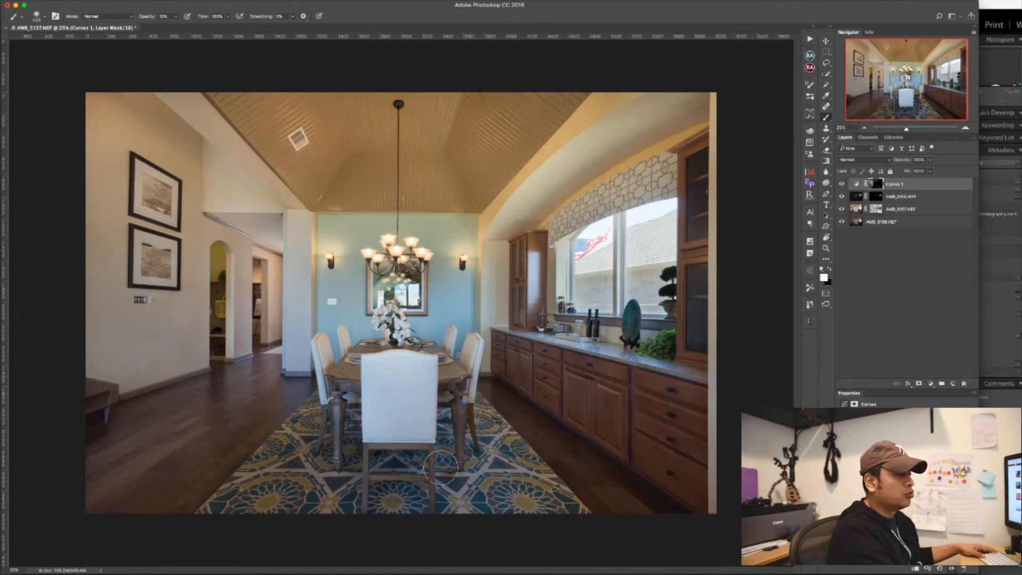
left_click_drag(328, 464, 339, 465)
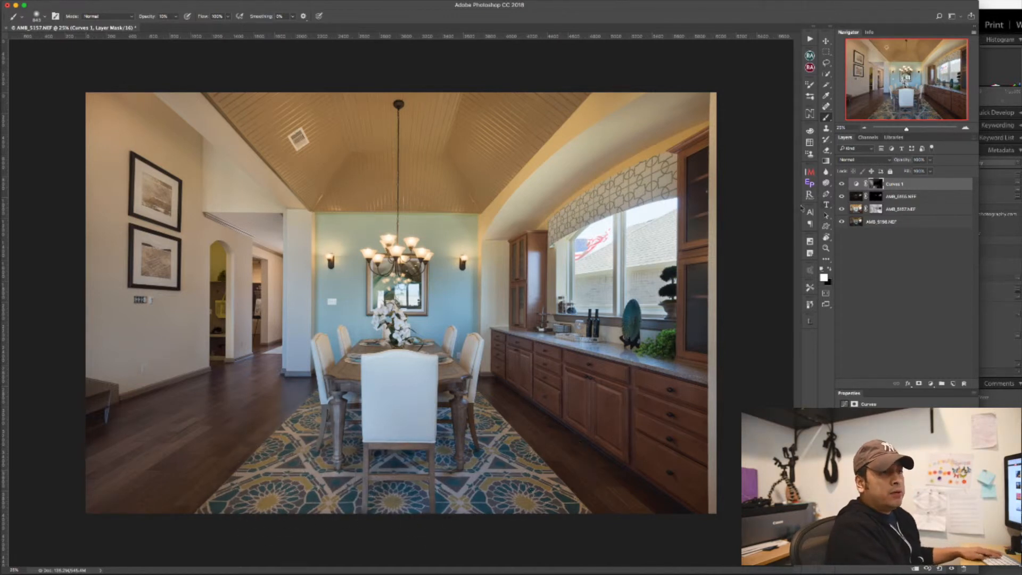
Isolate the bottom exposure and bring back the full stack several times to compare the image before and after the Curves brightening.
left_click(842, 222, "alt")
left_click(842, 222, "alt")
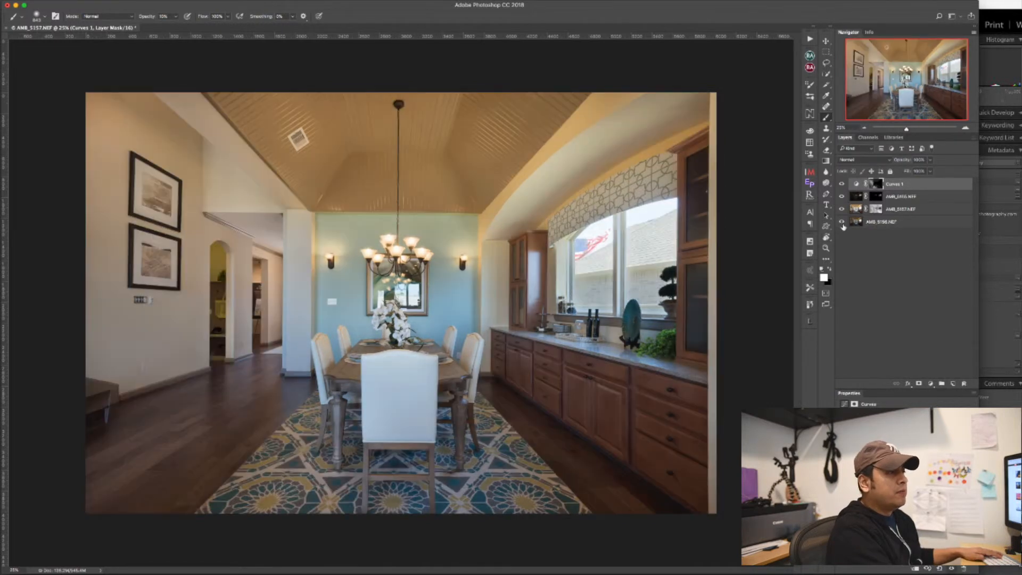
left_click(843, 222, "alt")
left_click(842, 223, "alt")
left_click(843, 222, "alt")
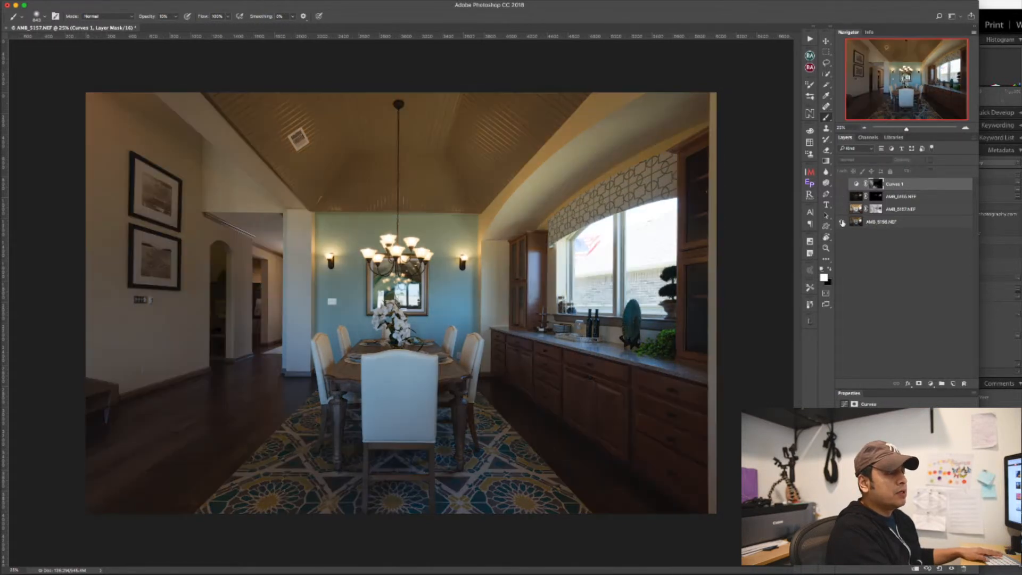
left_click(842, 222, "alt")
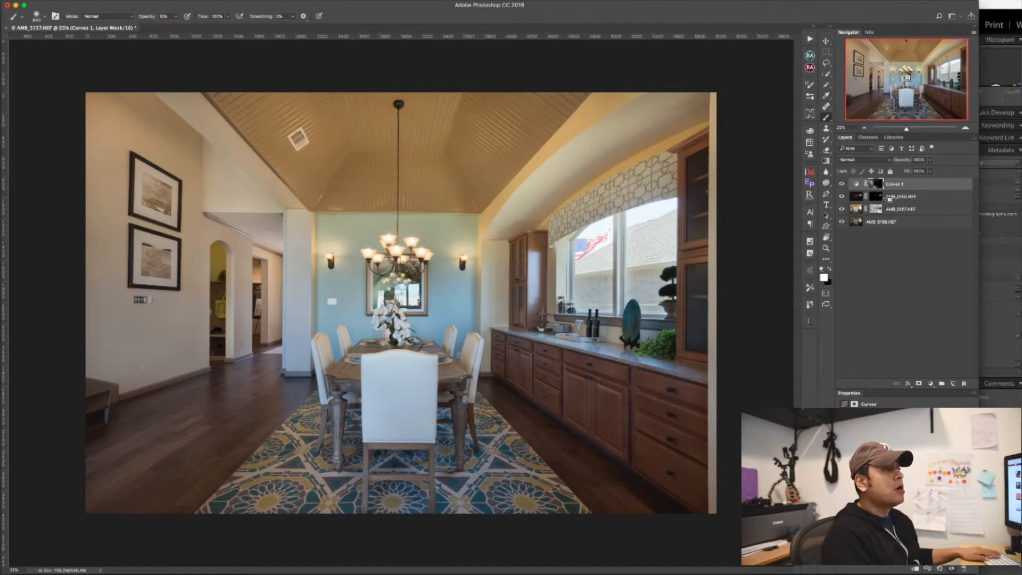
Stamp all visible layers into a new top layer and correct its perspective with Camera Raw's Auto Upright.
key("super+alt+shift+e")
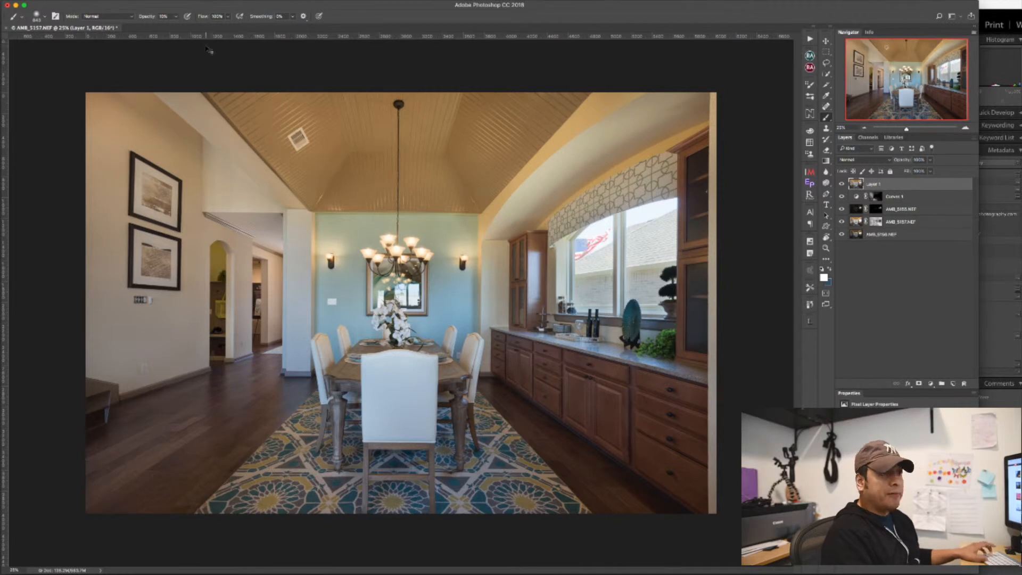
key("super+shift+a")
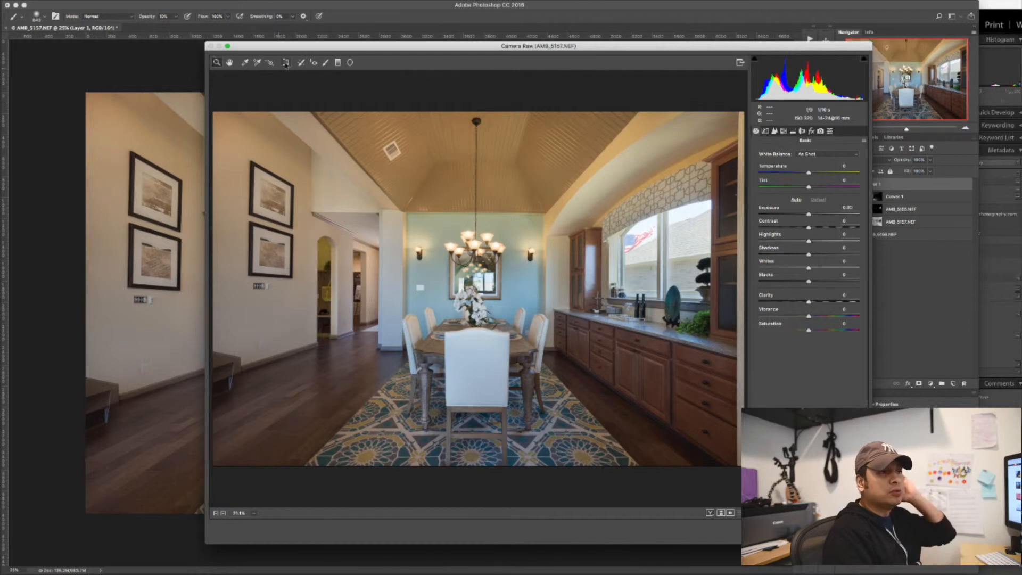
left_click(286, 63)
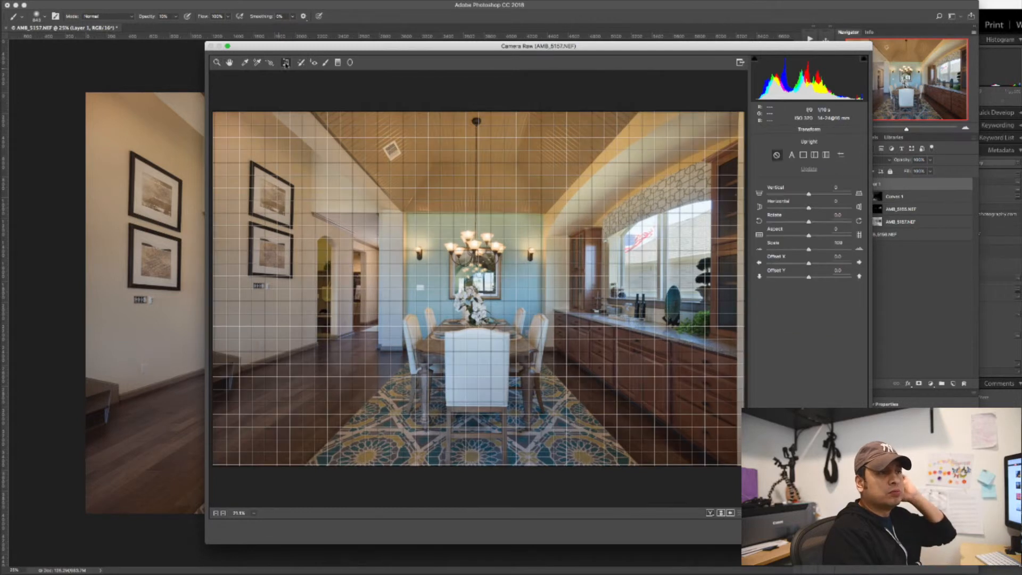
left_click(793, 155)
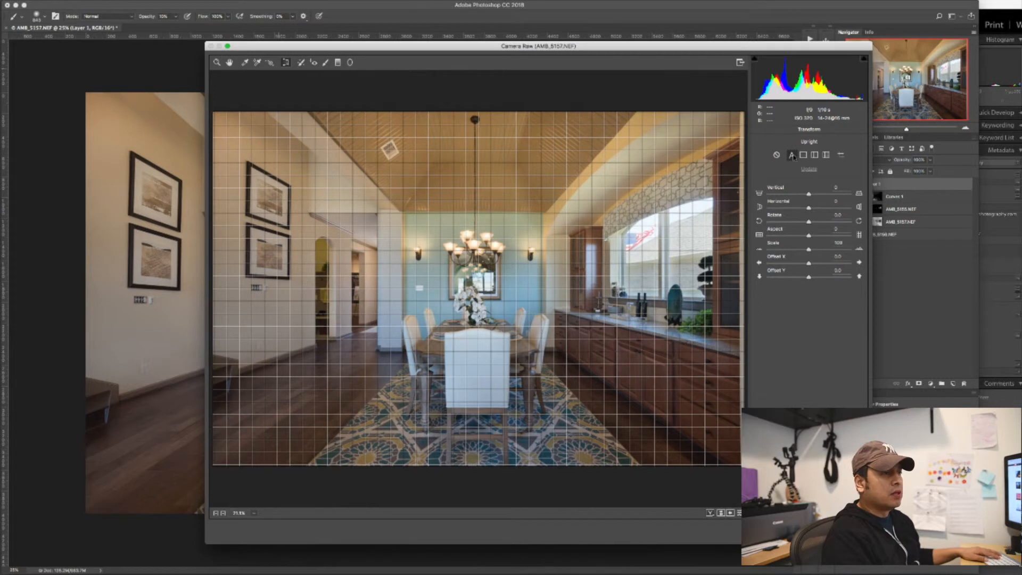
left_click(815, 155)
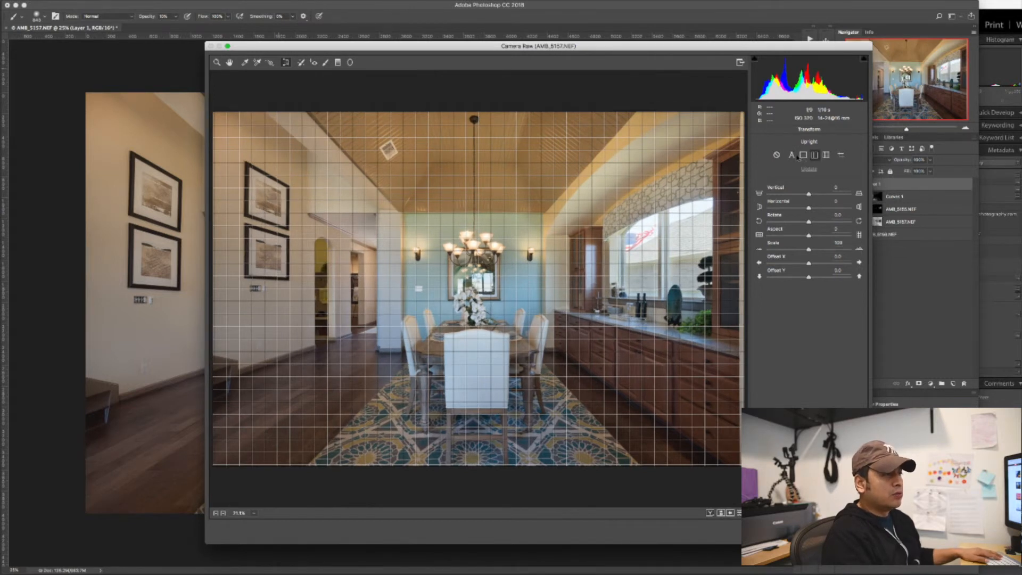
left_click(793, 156)
key("z")
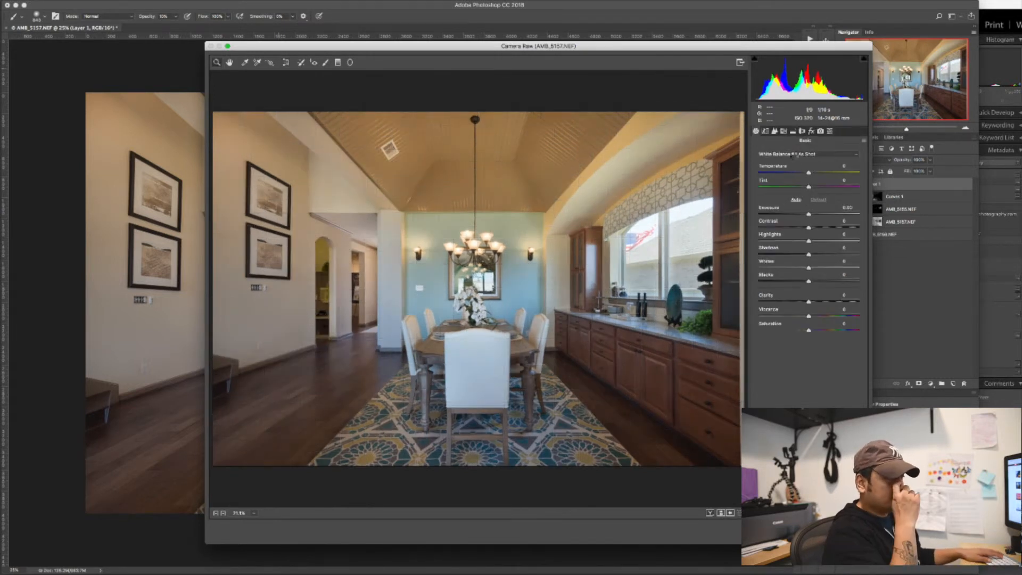
key("Return")
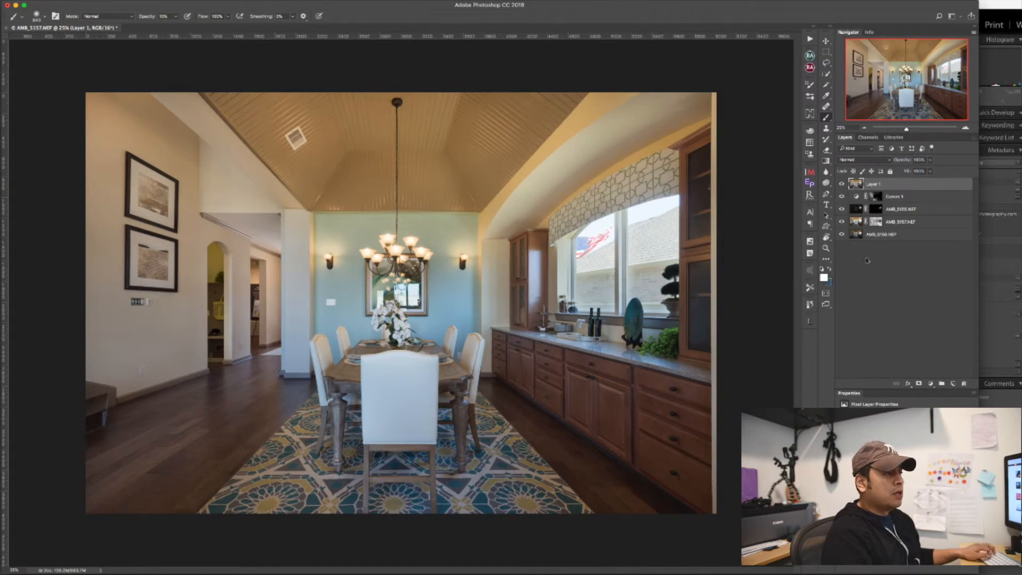
Examine the dining table, place settings and chairs up close to judge the merged image's sharpness.
key("z")
left_click(398, 258)
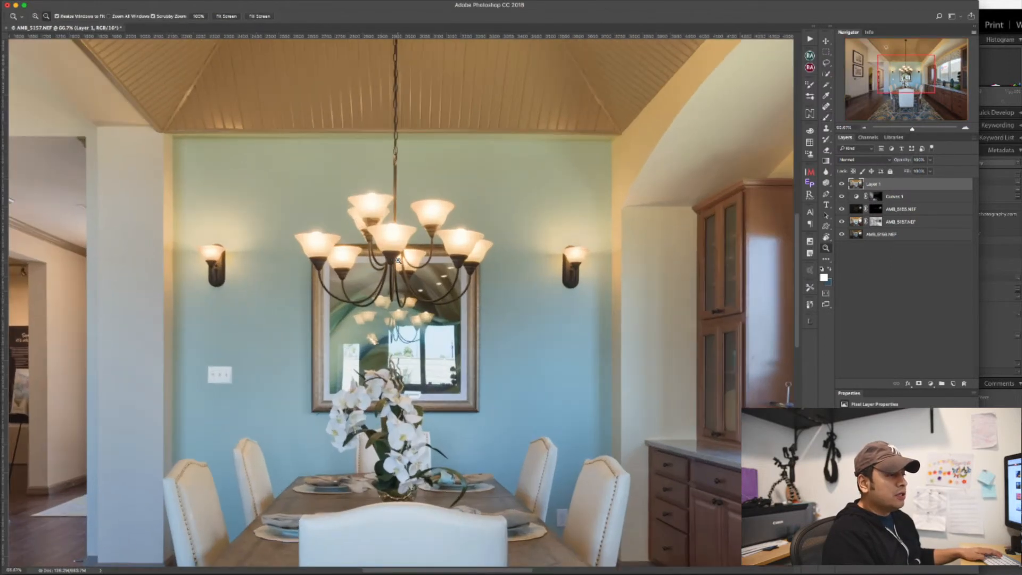
scroll(450, 373, "down", 5)
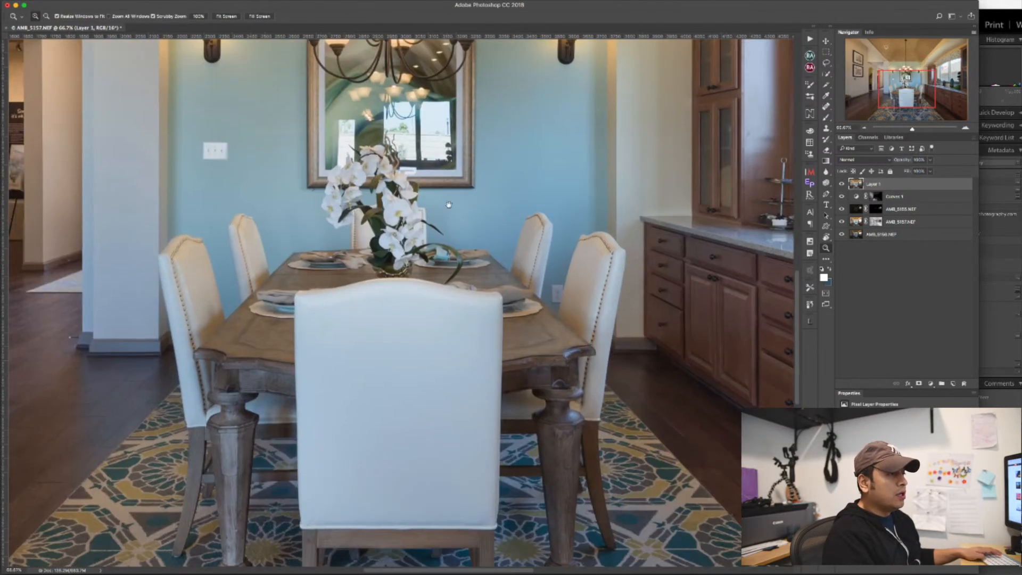
left_click(457, 269)
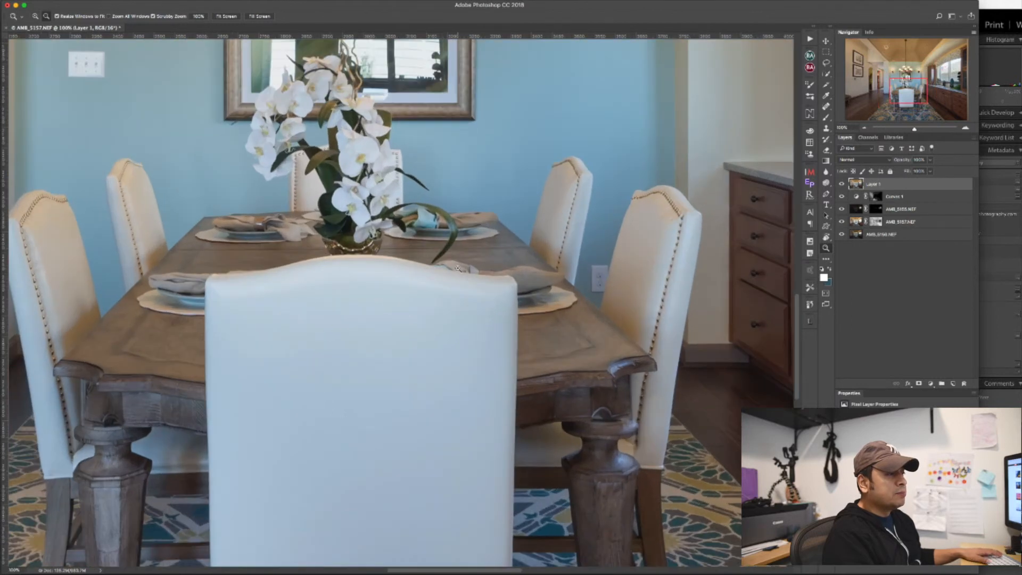
left_click(499, 287)
left_click_drag(562, 311, 317, 160)
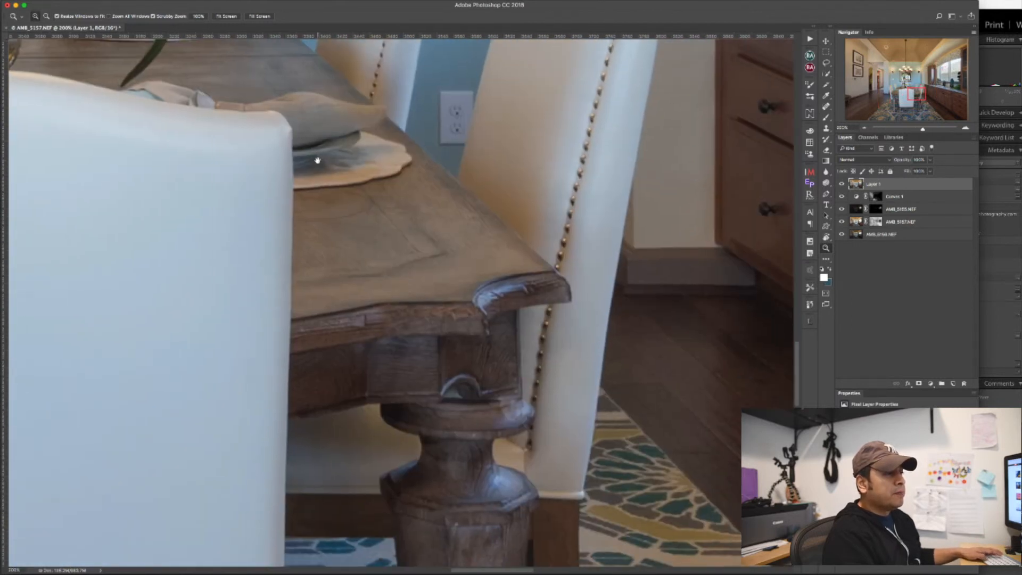
left_click(403, 268, "alt")
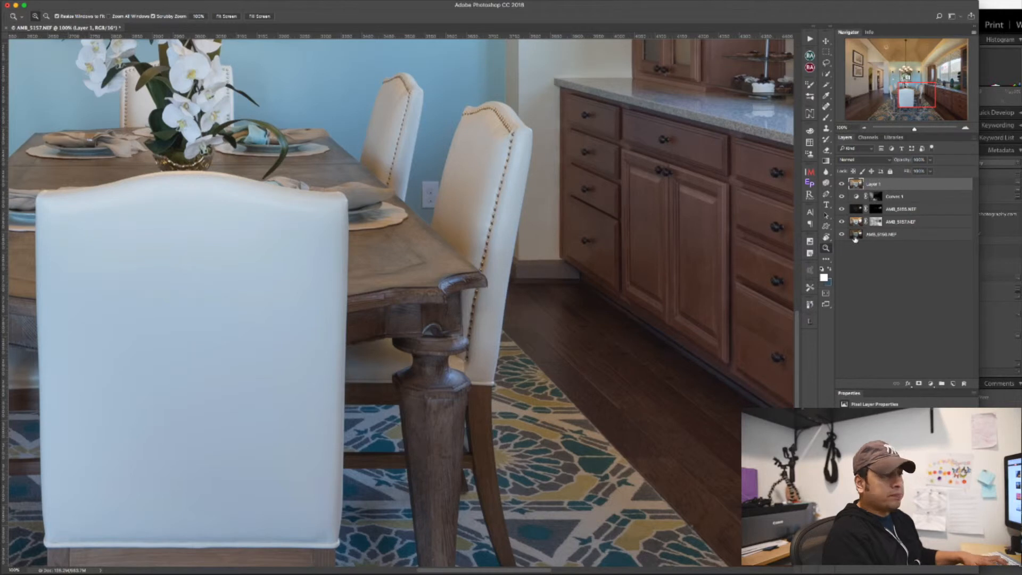
Duplicate the merged top layer and apply a High Pass filter with a 1.7-pixel radius to the copy.
key("super+j")
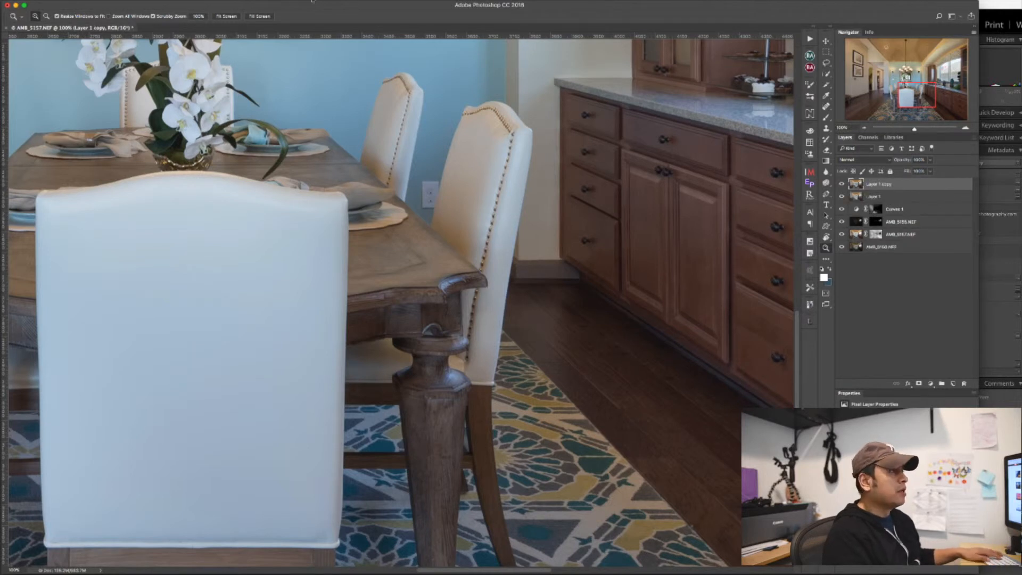
left_click(214, 0)
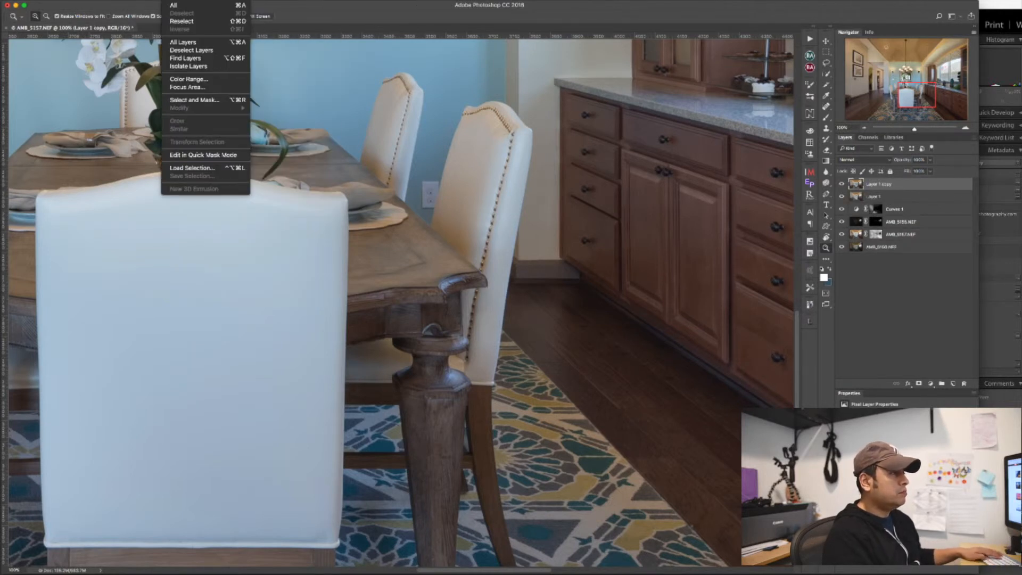
mouse_move(258, 210)
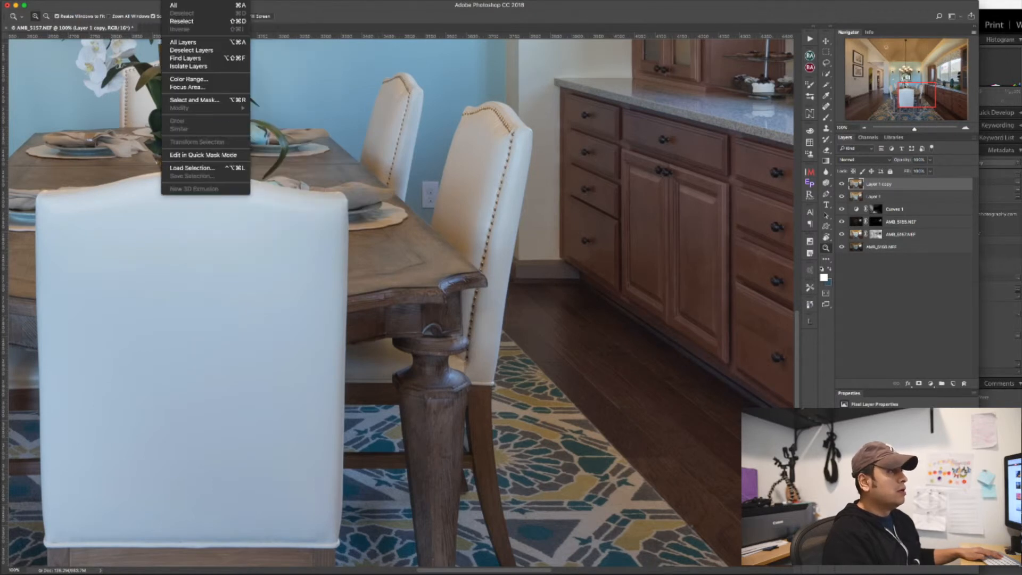
mouse_move(245, 151)
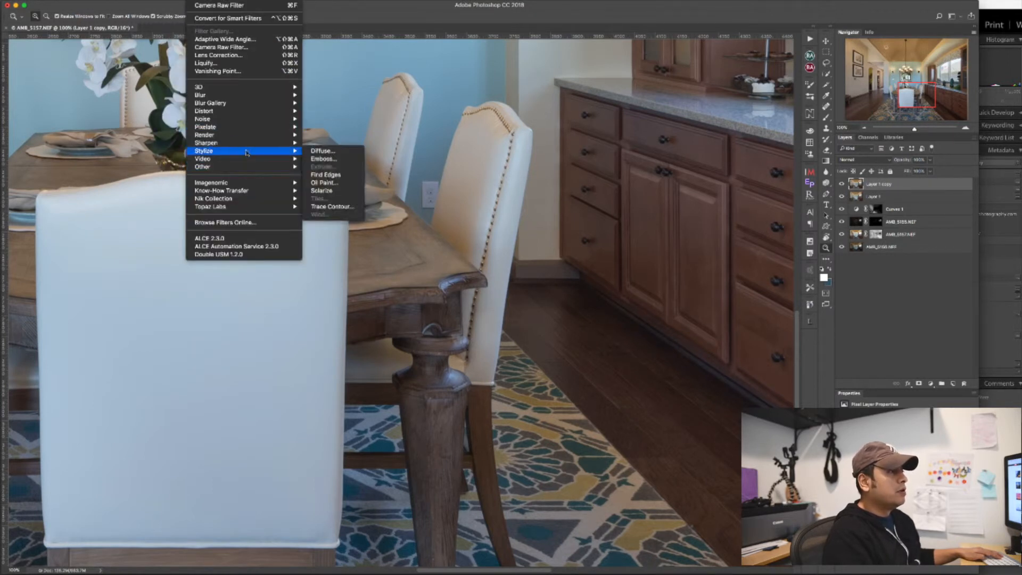
left_click(323, 175)
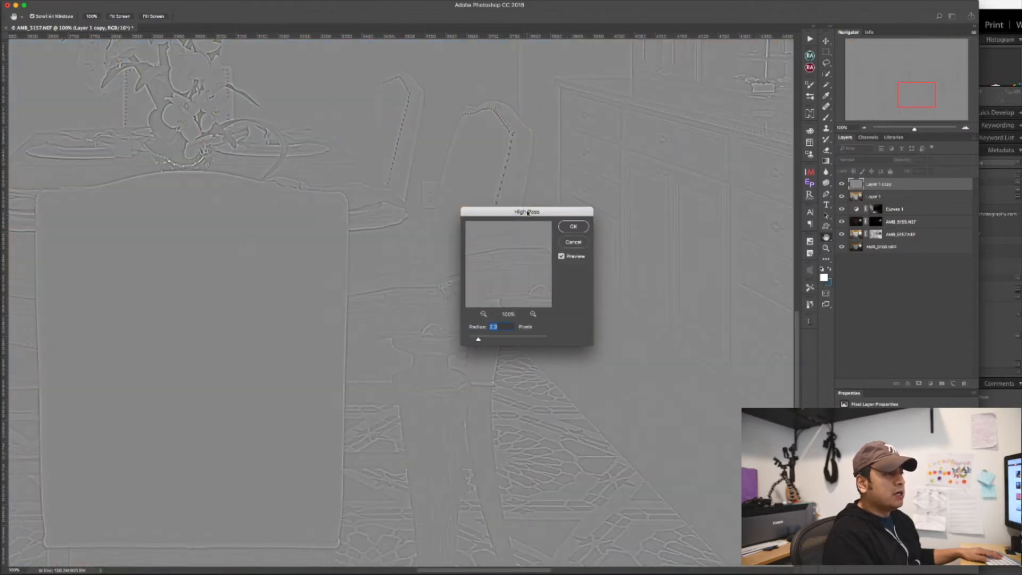
left_click_drag(528, 212, 679, 295)
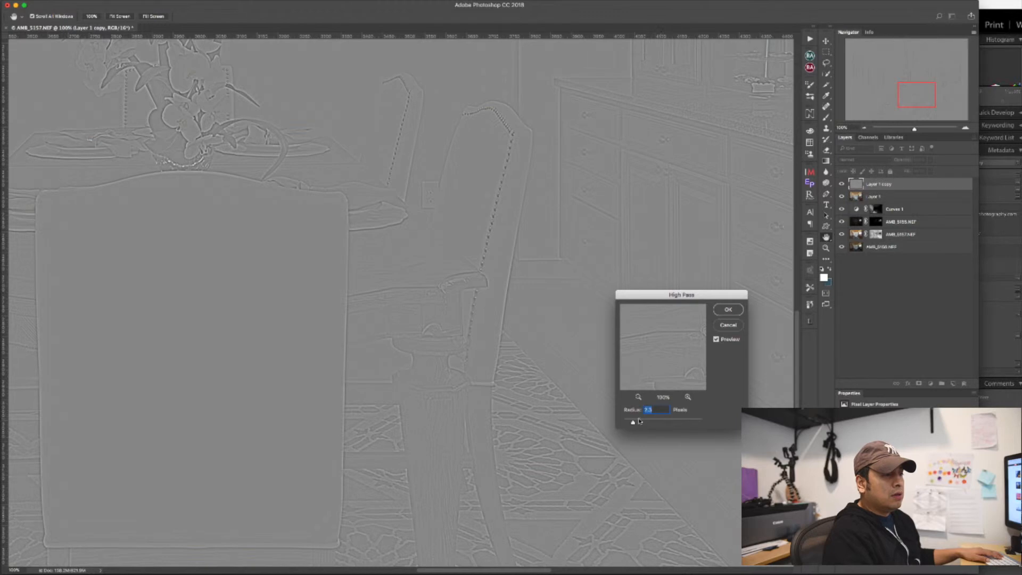
mouse_move(637, 421)
left_mouse_down()
mouse_move(659, 425)
mouse_move(639, 423)
left_mouse_up()
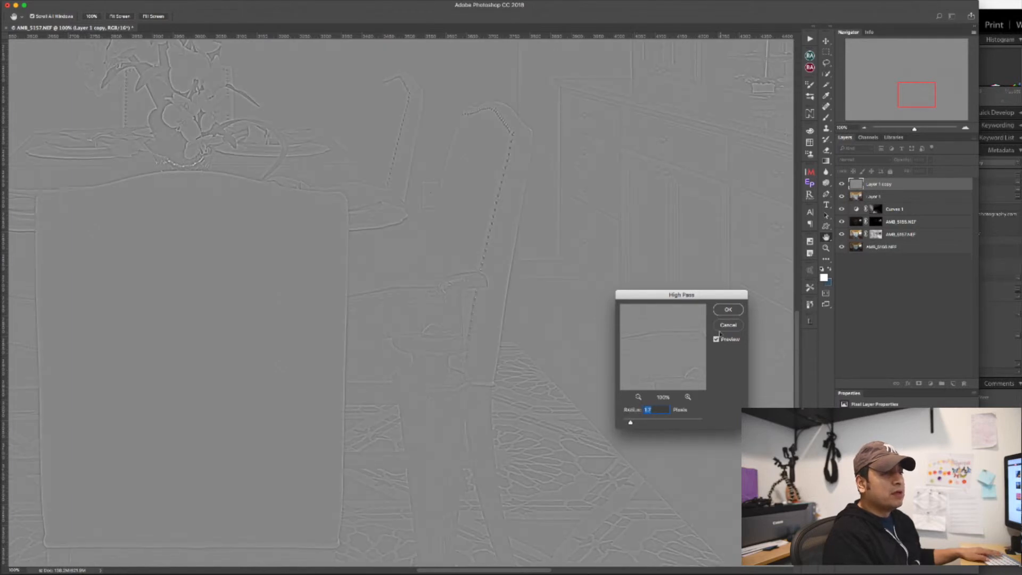
key("Return")
Set the High Pass layer's blend mode to Overlay and compare the image with and without it.
left_click(878, 160)
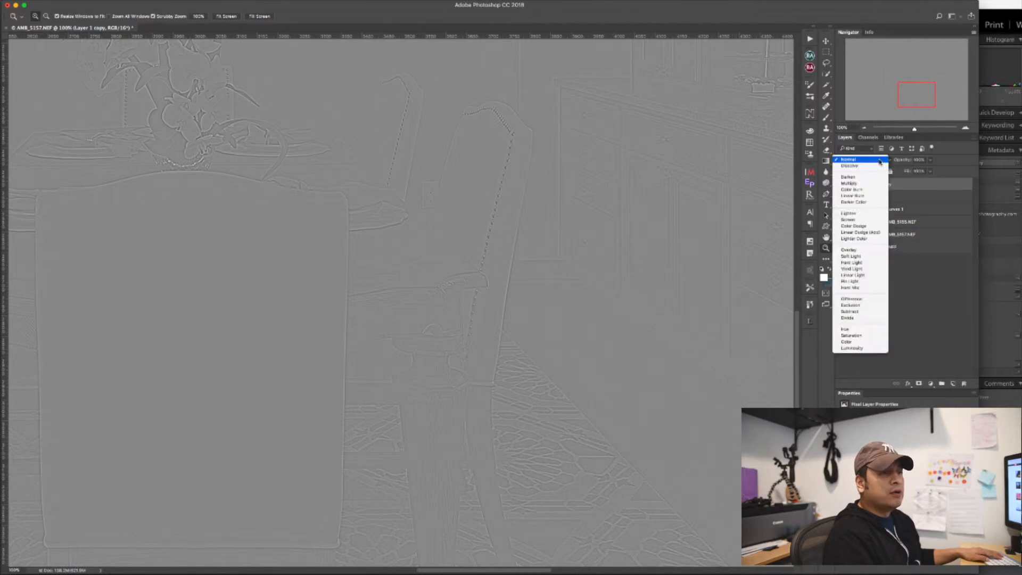
left_click(872, 250)
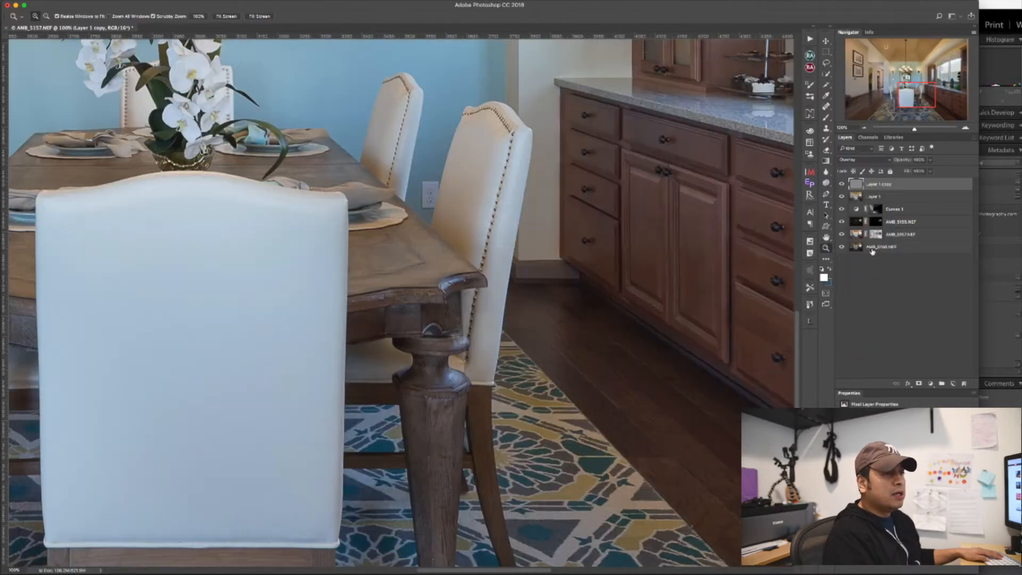
left_click(841, 184)
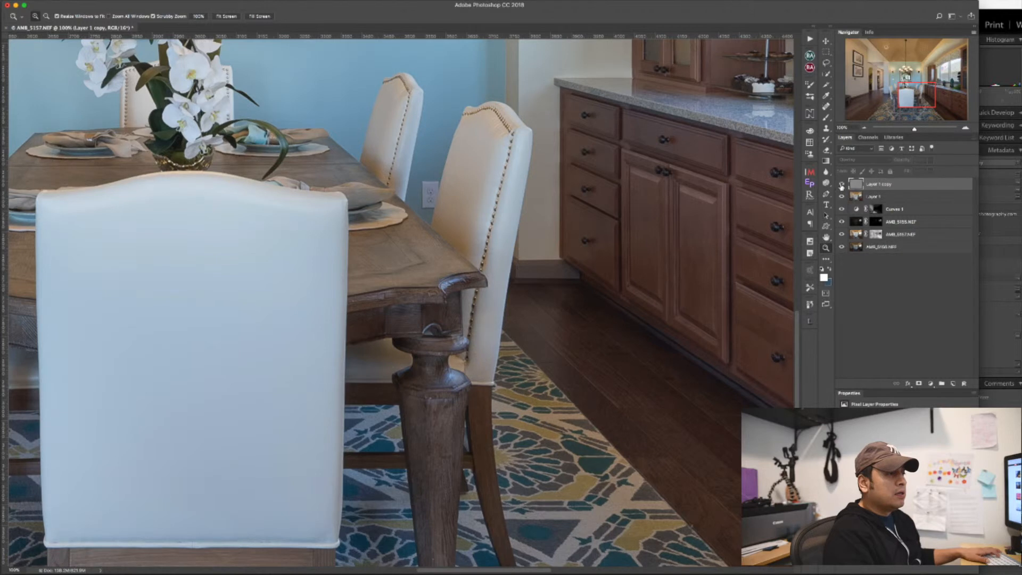
left_click(841, 184)
Compare the High Pass sharpening on and off at 200% around the table corner and chair backs.
left_click(432, 303)
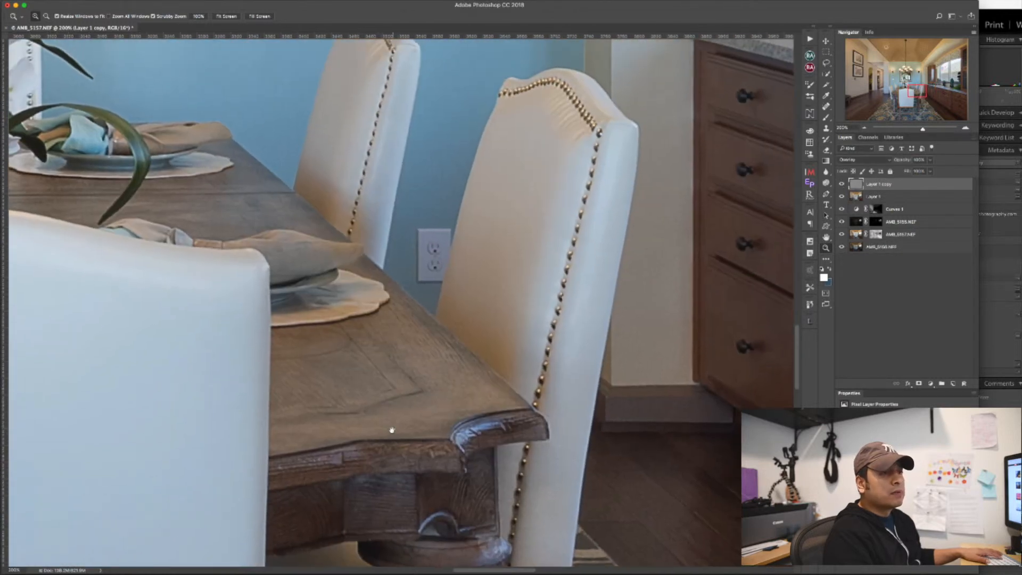
left_click(842, 184)
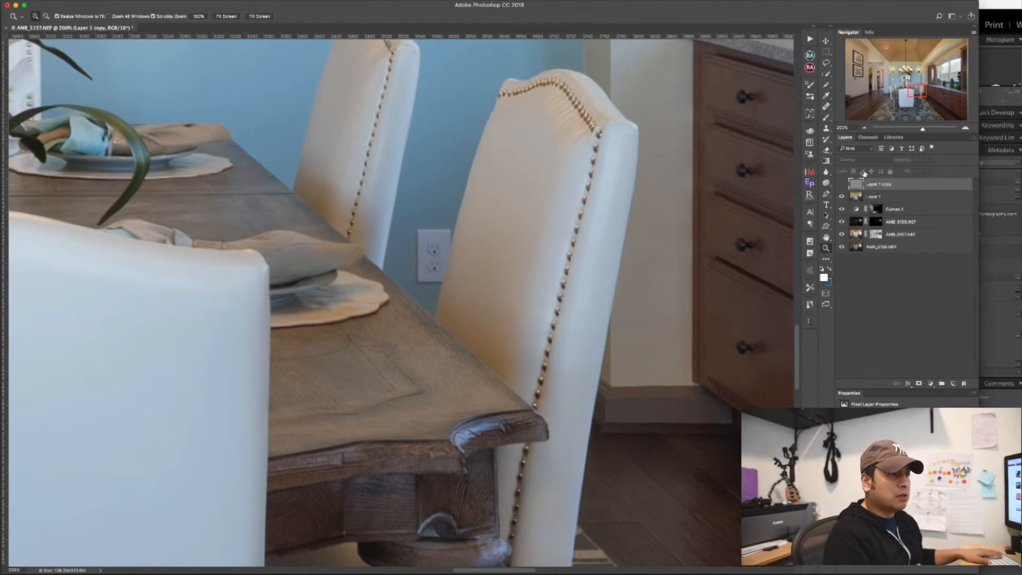
left_click(842, 185)
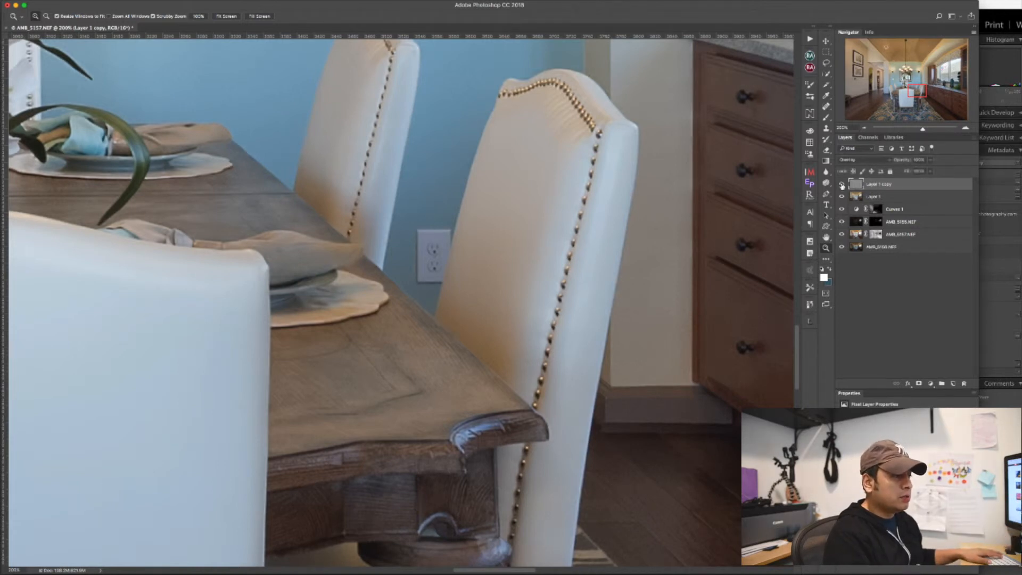
left_click(841, 185)
left_click(842, 185)
left_click(842, 185)
left_click(842, 185)
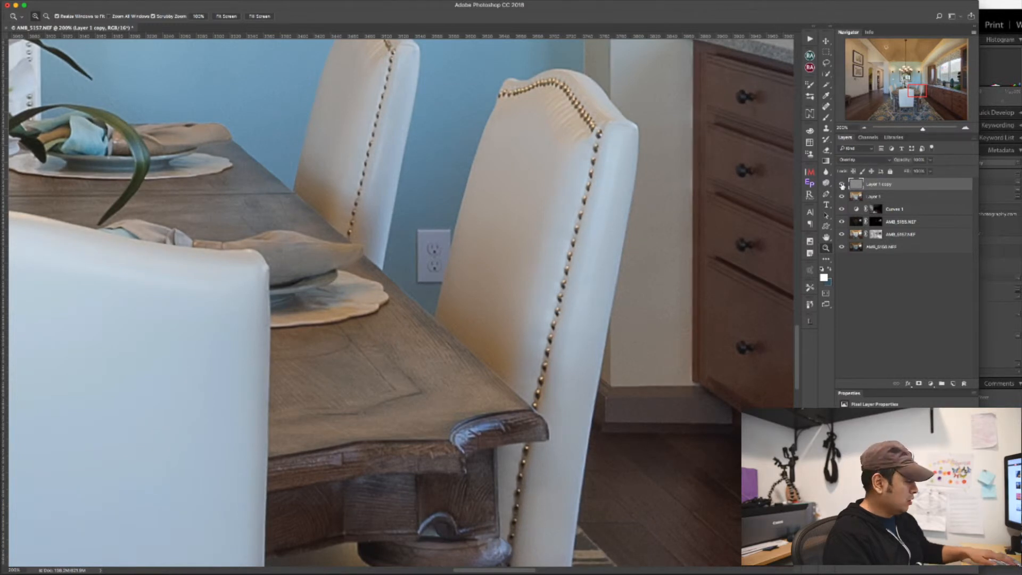
left_click(842, 185)
left_click(842, 186)
Compare the whole room with and without the High Pass layer, leaving the layer visible.
key("super+0")
key("super+minus")
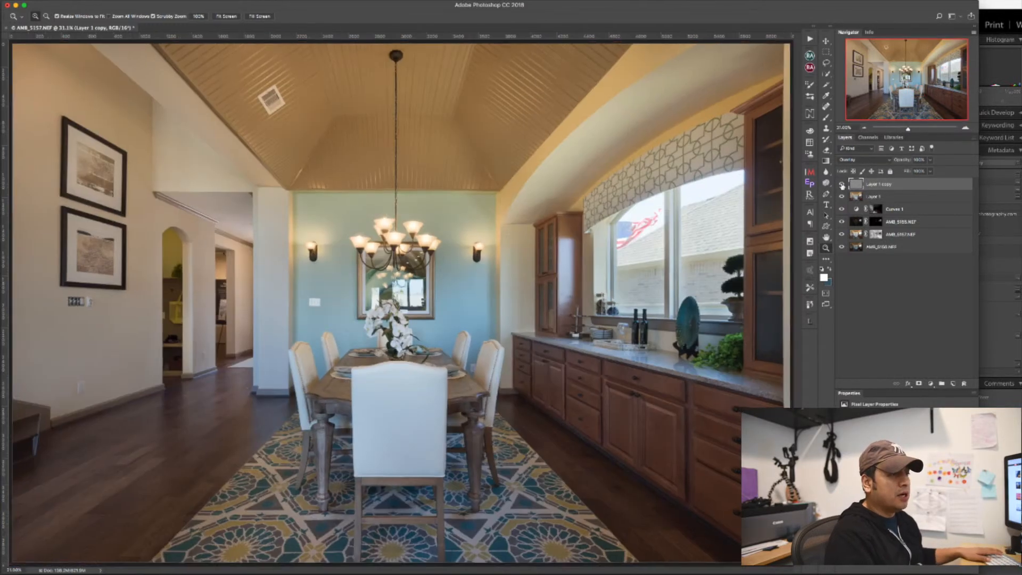
left_click(842, 185)
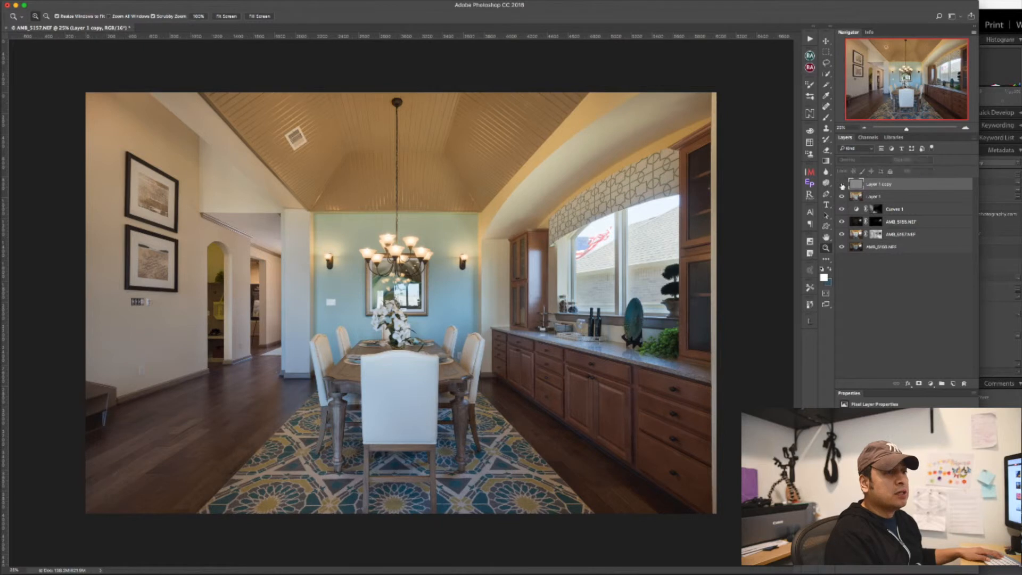
left_click(841, 185)
left_click(841, 185)
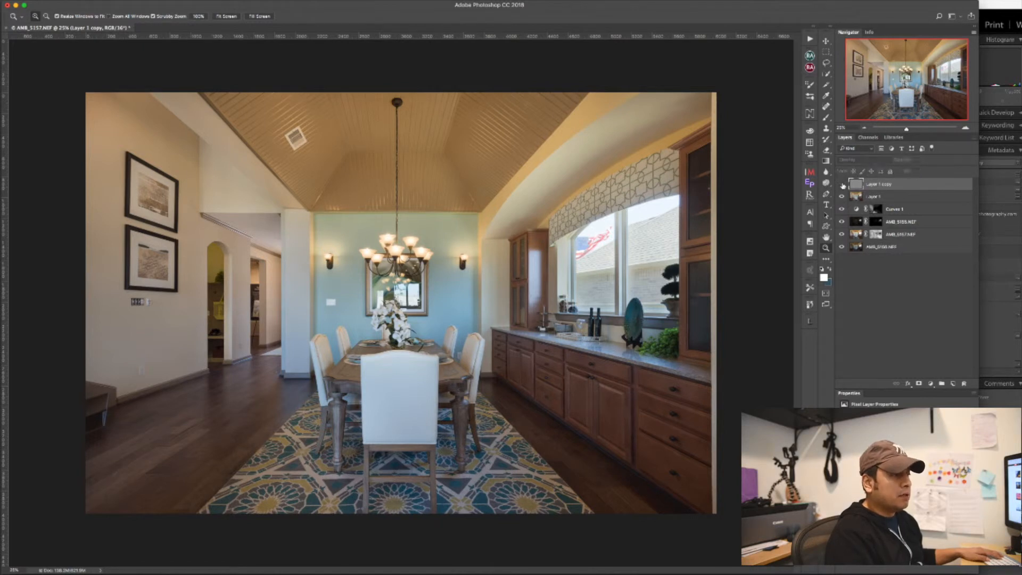
left_click(842, 185)
left_click(842, 185)
left_click(842, 186)
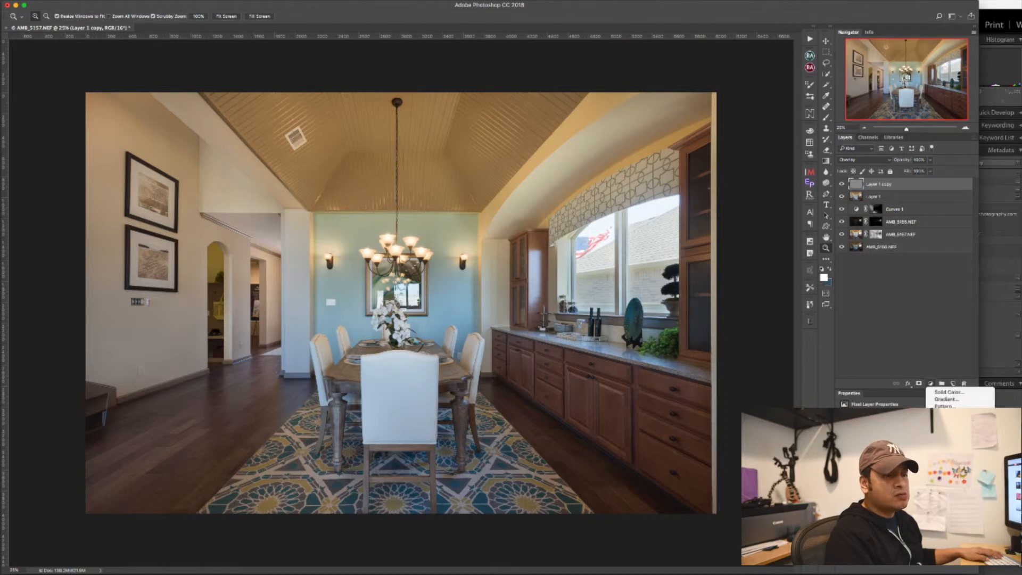
Add a Curves adjustment layer that strongly brightens the image and invert its mask to black.
left_click(944, 432)
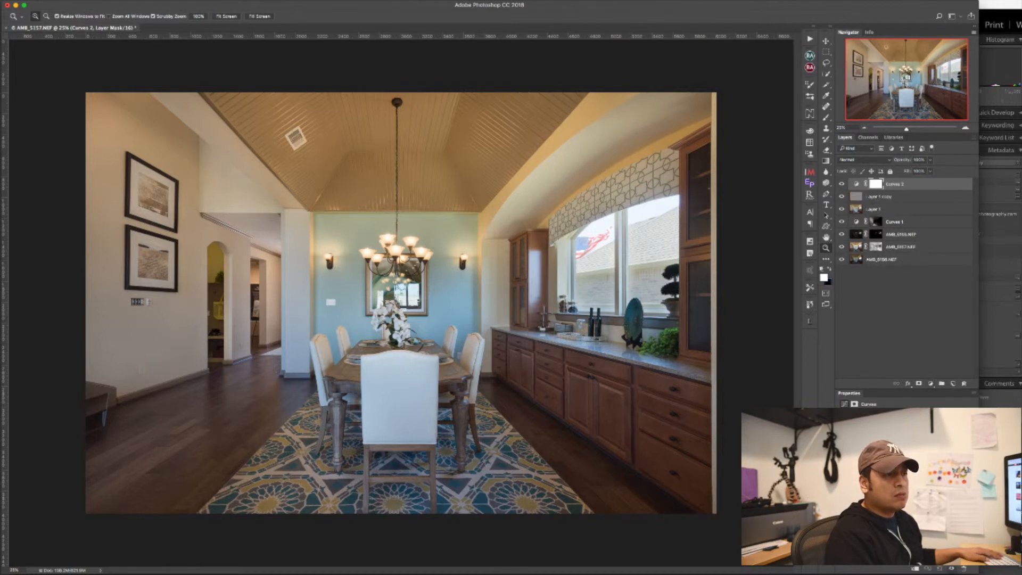
left_click_drag(912, 492, 904, 462)
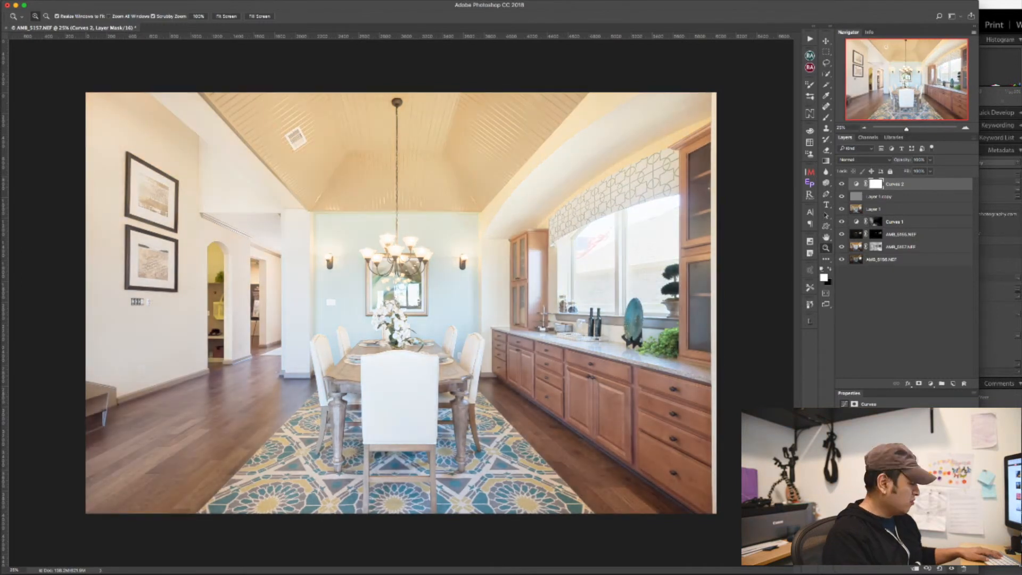
key("super+i")
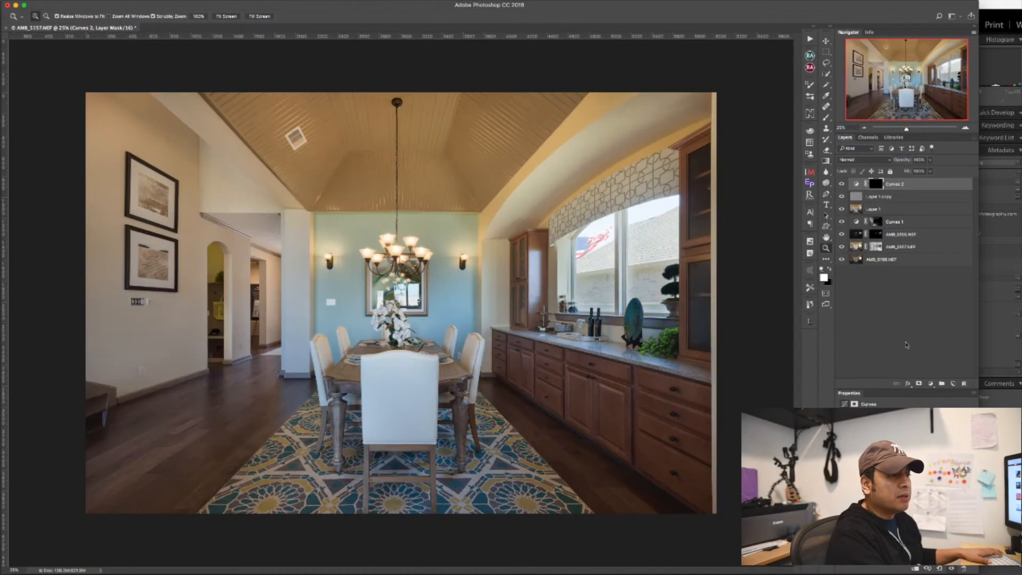
Try to brighten the green plant on the counter by painting white on the new Curves mask.
left_click(668, 350)
left_click(668, 350)
left_click(668, 351)
left_click_drag(660, 361, 620, 385)
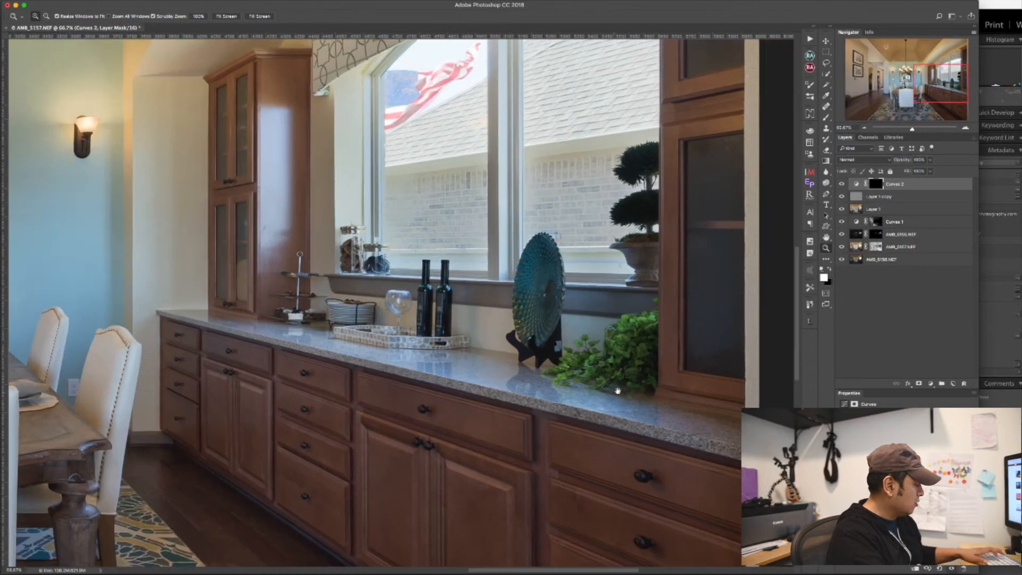
key("b")
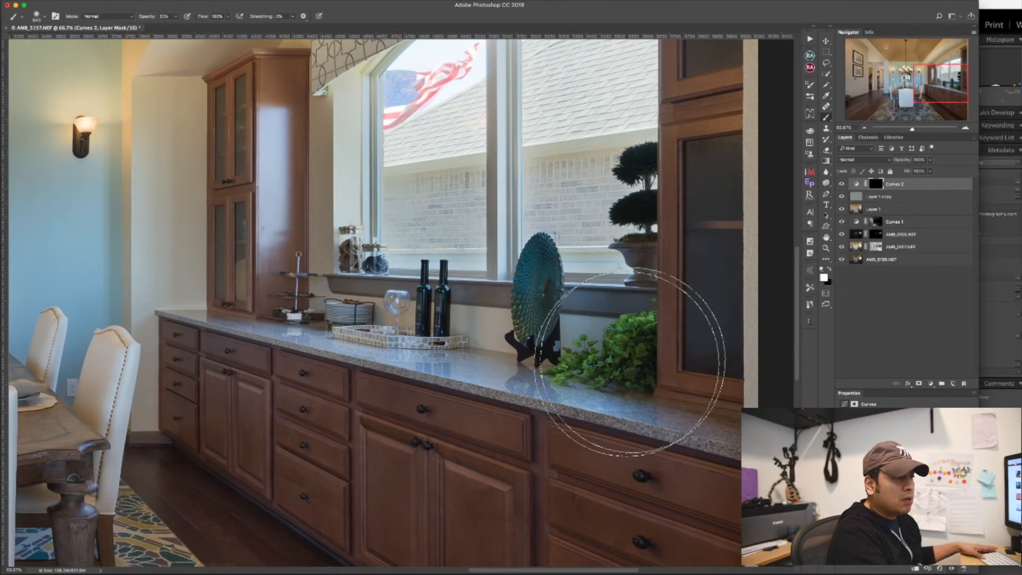
left_click_drag(630, 348, 599, 347)
mouse_move(608, 358)
left_mouse_down()
mouse_move(636, 367)
mouse_move(631, 345)
left_mouse_up()
key("super+z")
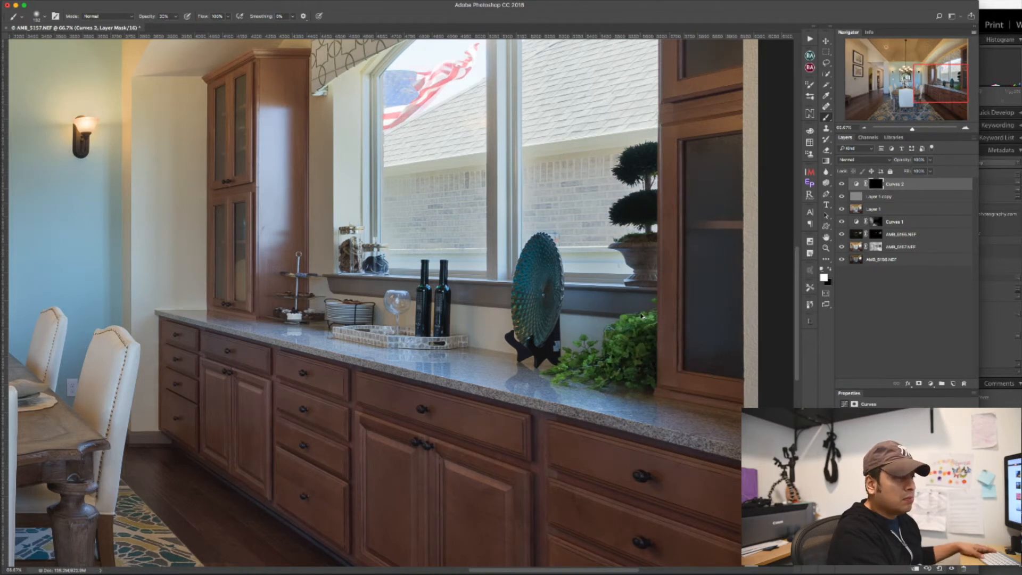
Paint the new Curves mask white at 10% brush opacity over the teal plate, the windowsill topiary and the green plant.
key("1")
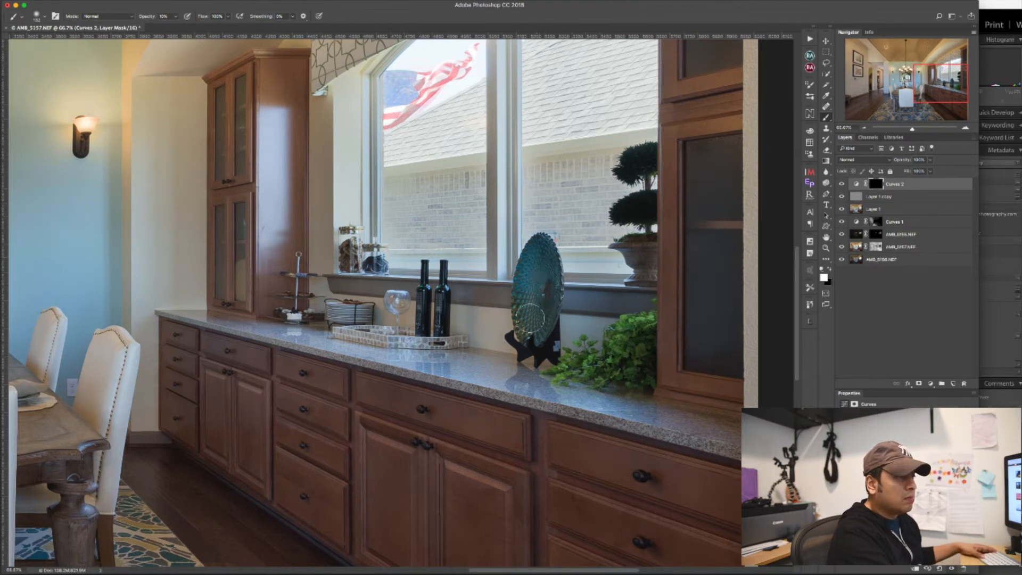
mouse_move(538, 265)
left_mouse_down()
mouse_move(536, 305)
mouse_move(543, 275)
left_mouse_up()
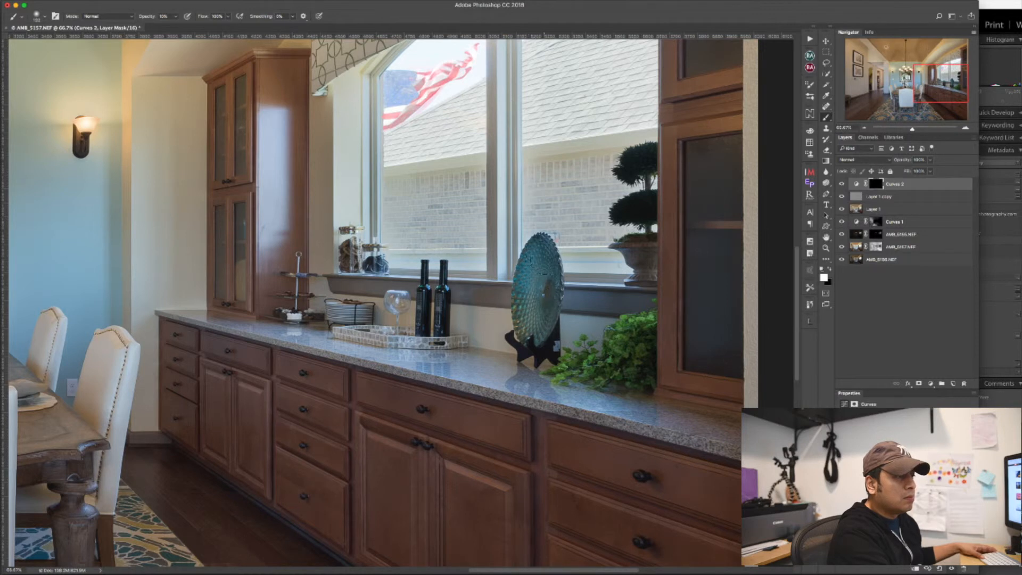
left_click_drag(660, 243, 651, 243)
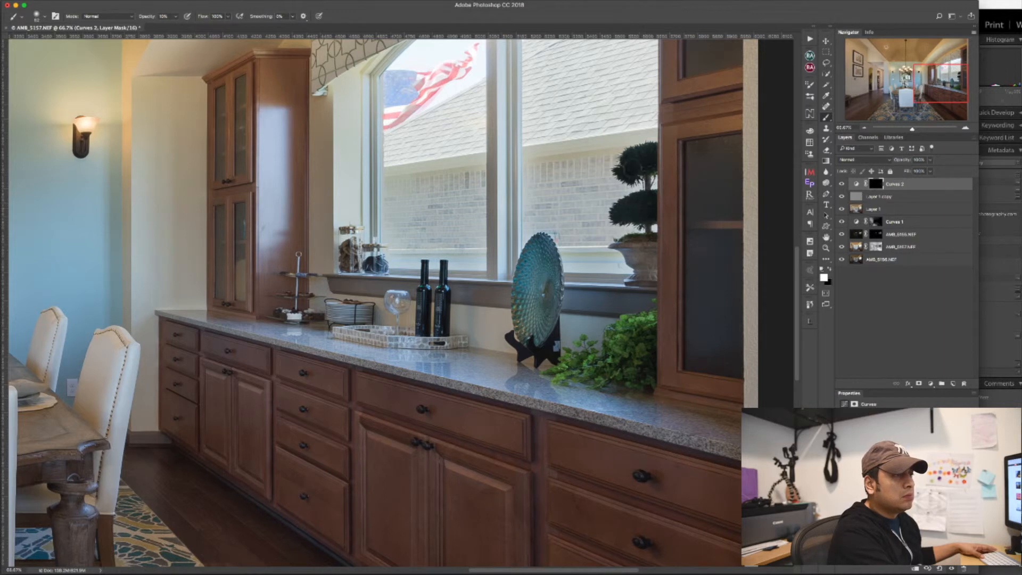
mouse_move(644, 349)
left_mouse_down()
mouse_move(645, 340)
mouse_move(650, 367)
mouse_move(631, 371)
left_mouse_up()
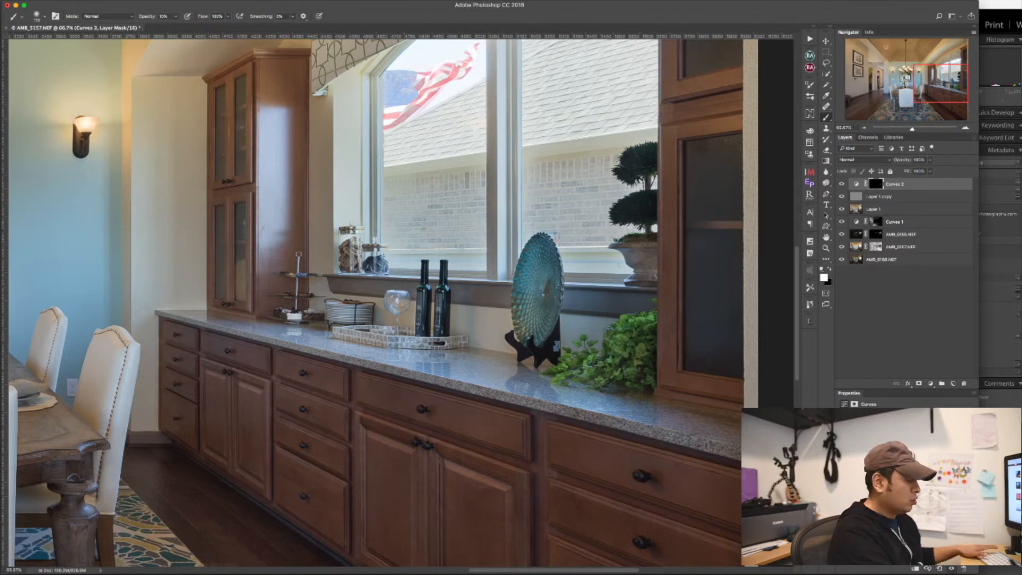
key("super+minus")
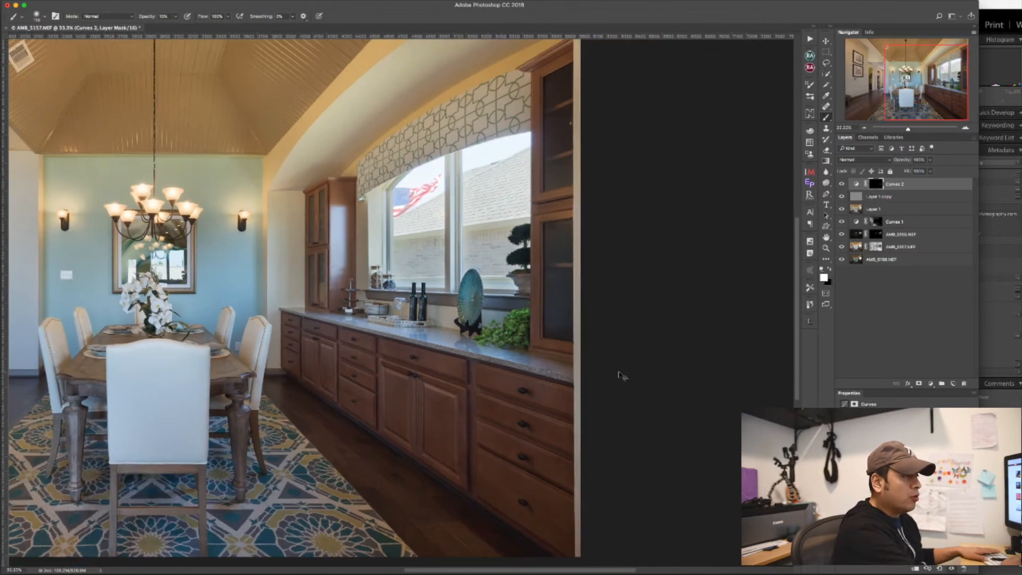
key("super+0")
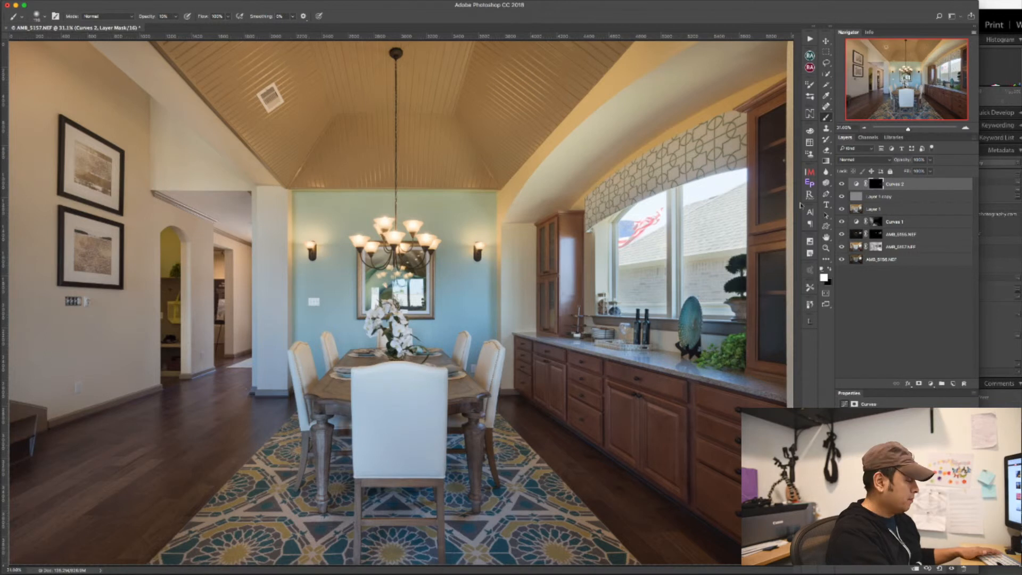
Merge all the layers into a single layer and close the document, saving its changes.
key("super+minus")
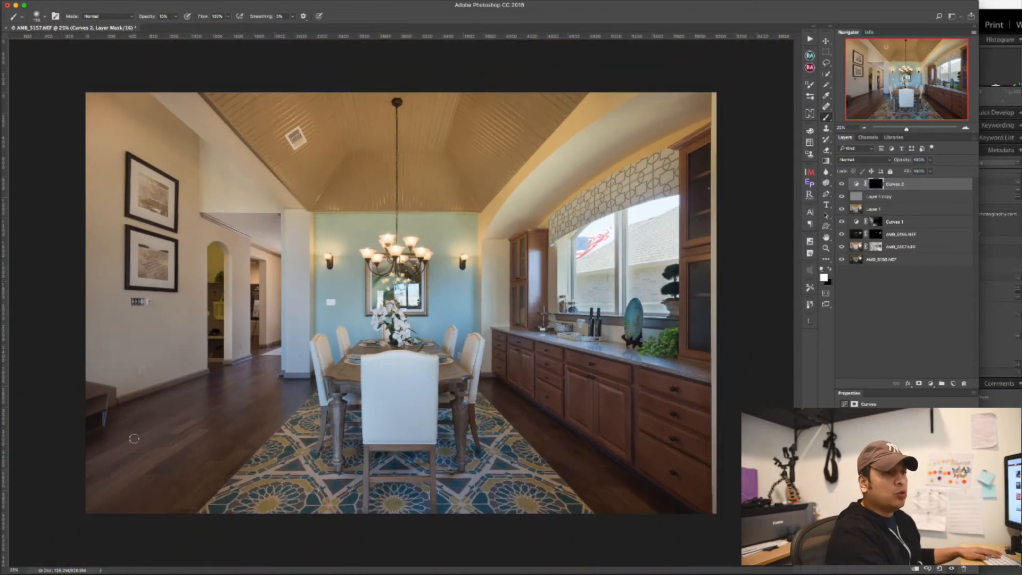
left_click(912, 261, "shift")
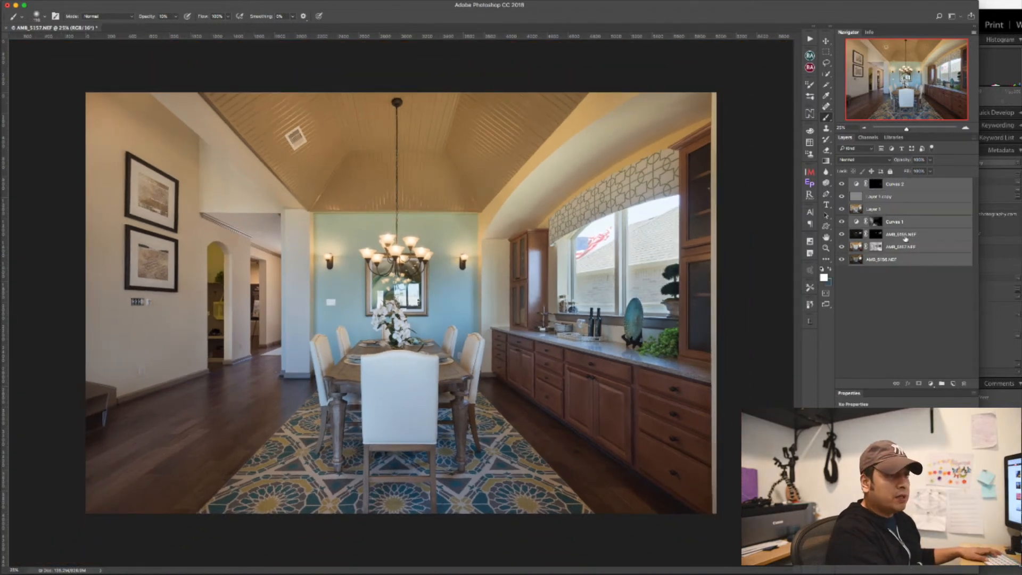
key("super+e")
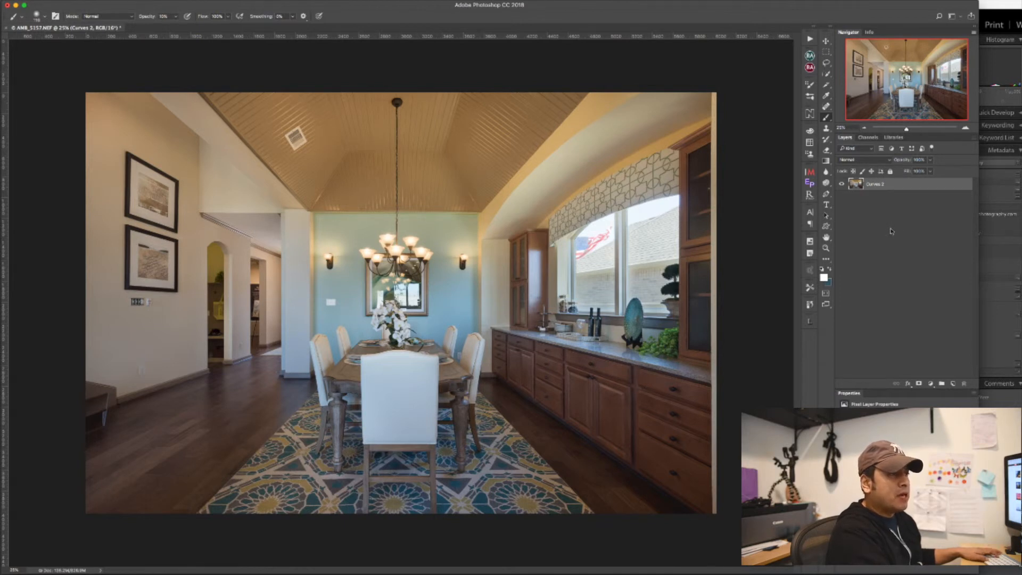
key("super+w")
left_click(601, 182)
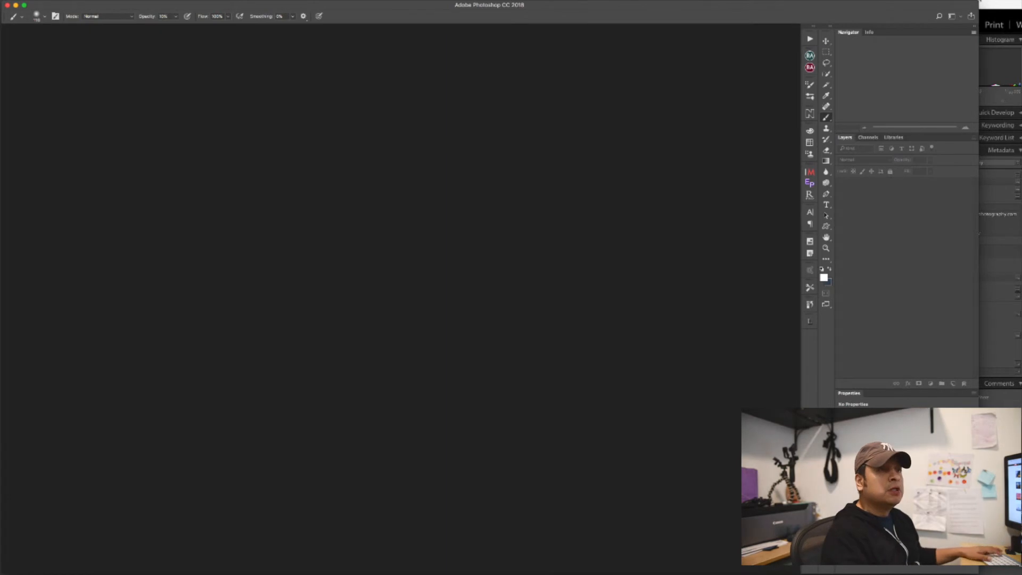
Switch to Lightroom Classic, give the edited dining-room photo AMB_5155-Edit.tif a five-star rating and flag it as a pick.
left_click(1016, 7)
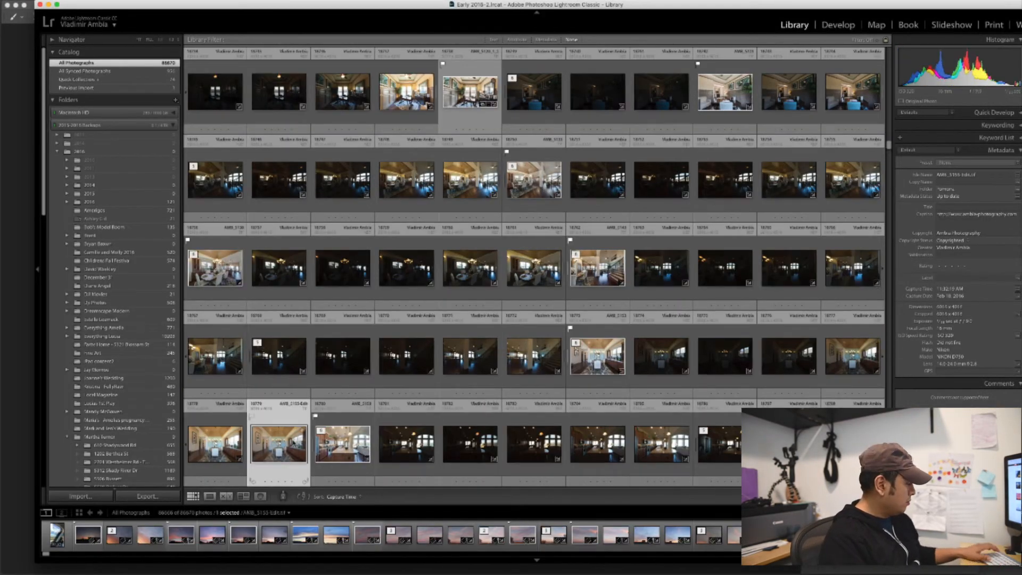
key("5")
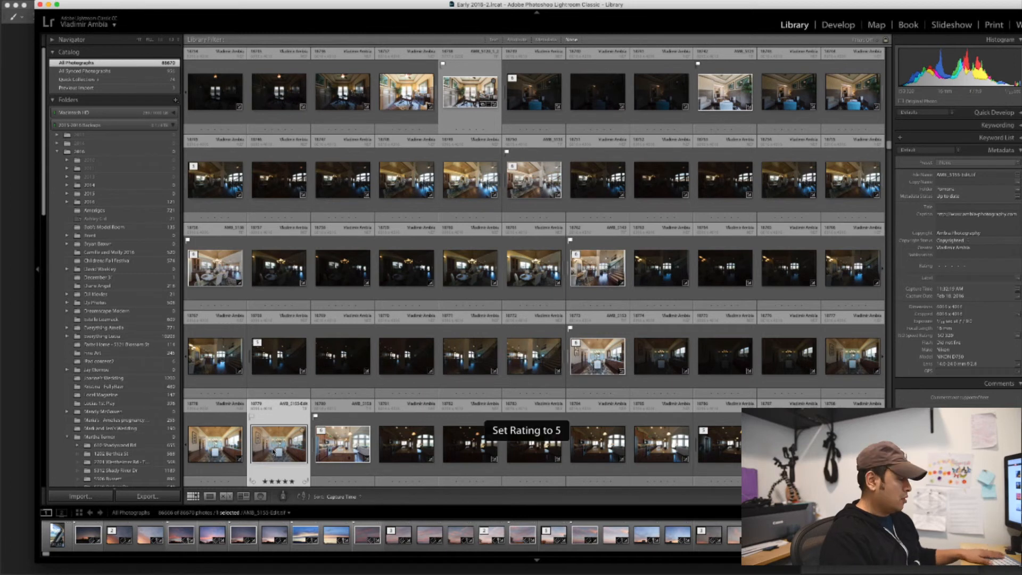
key("p")
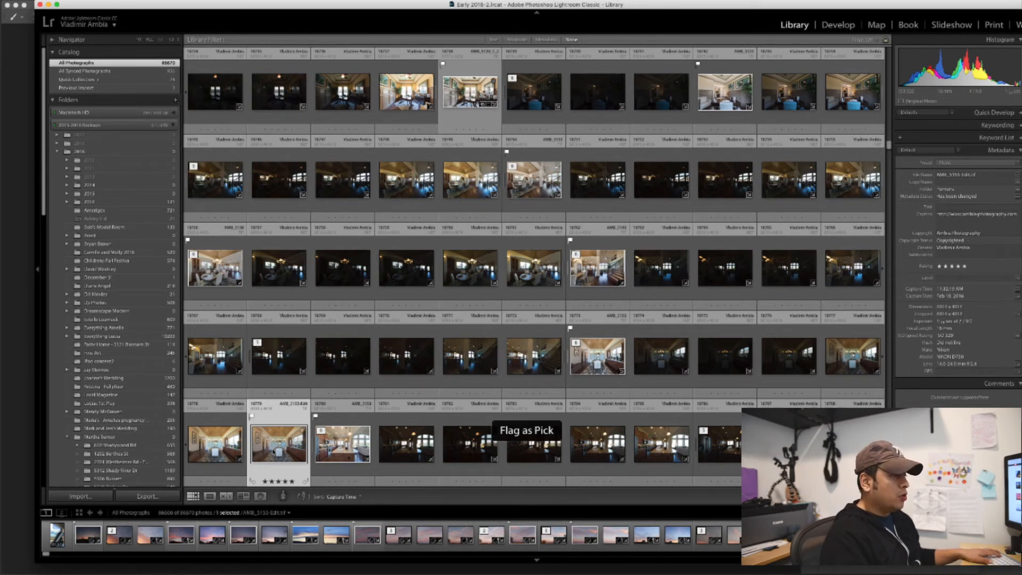
Compare the original exposure AMB_5157.NEF with the edited dining-room photo in single-image view.
double_click(205, 454)
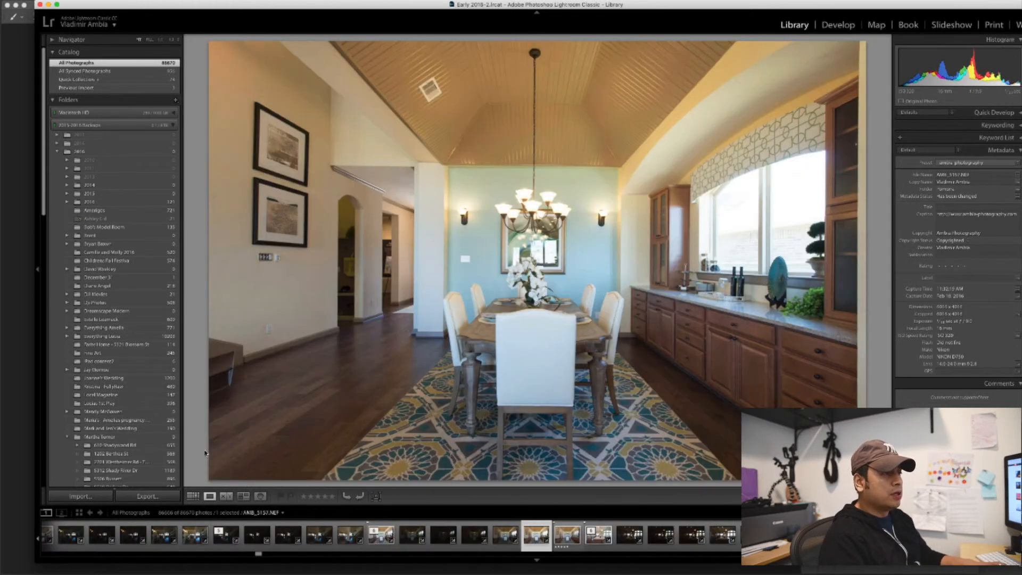
key("Right")
key("Left")
key("Right")
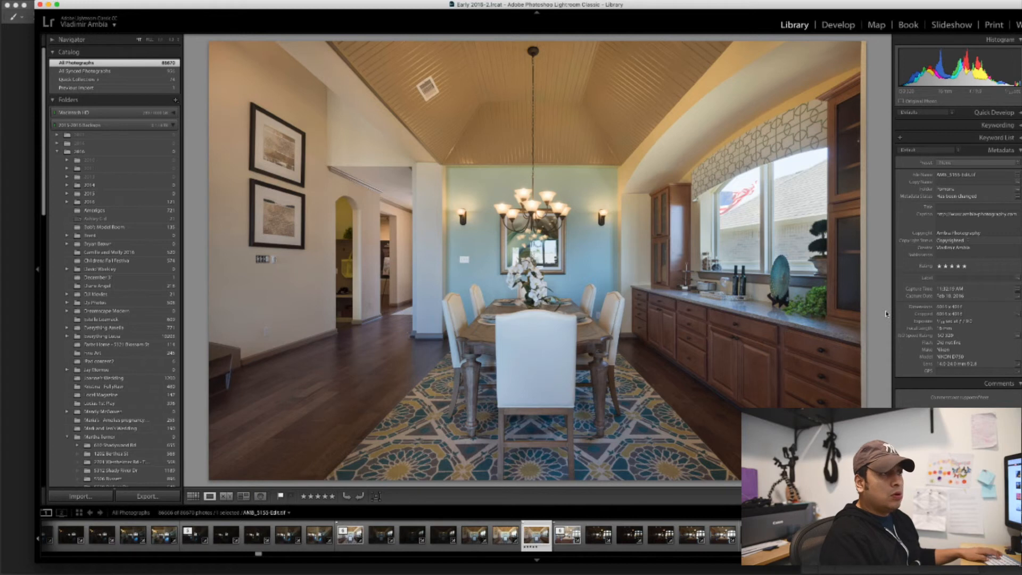
Crop the edited photo in Develop to 5957 x 3976, trimming the thin strip along its right edge.
key("d")
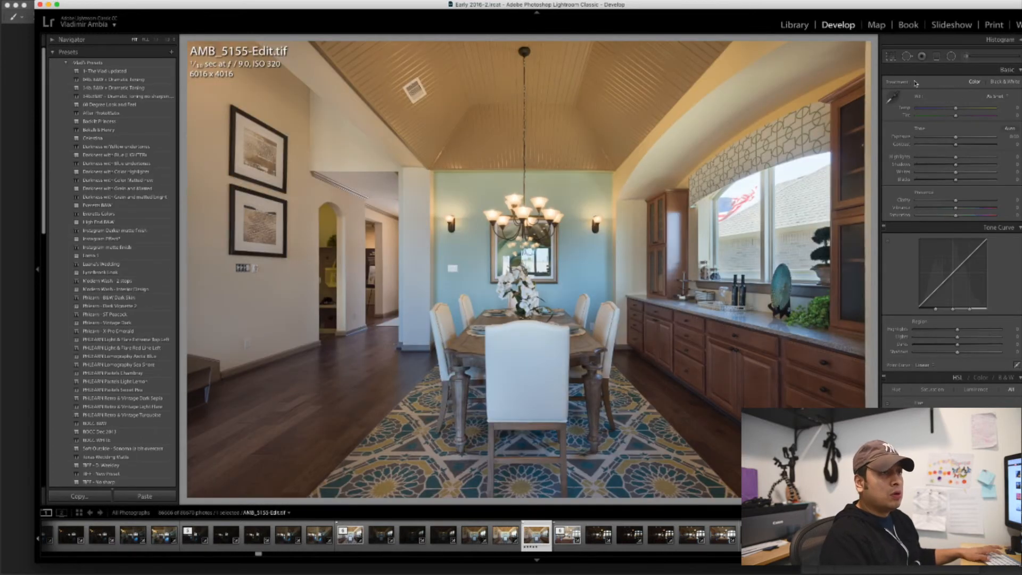
left_click(890, 56)
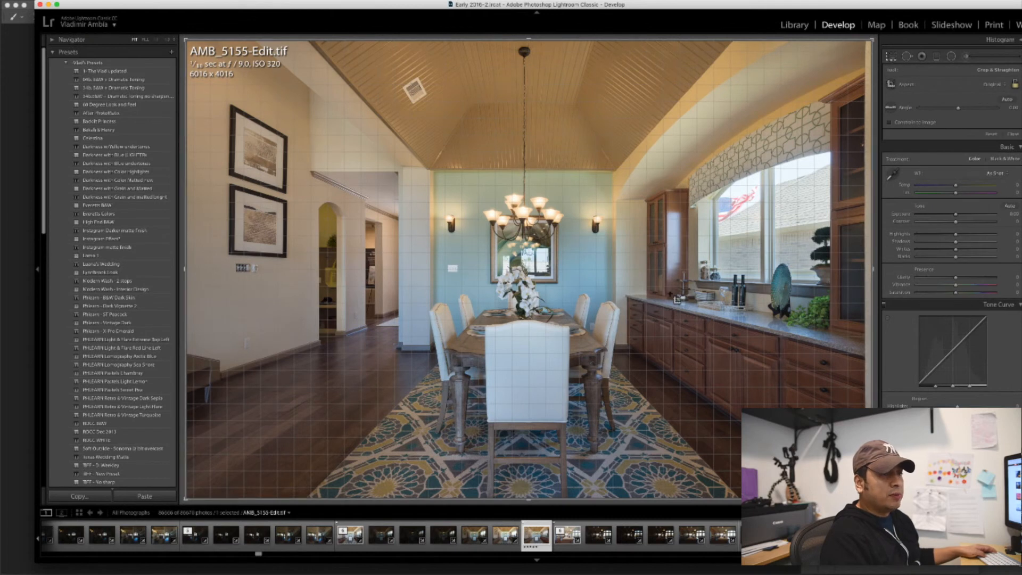
left_click_drag(874, 270, 871, 270)
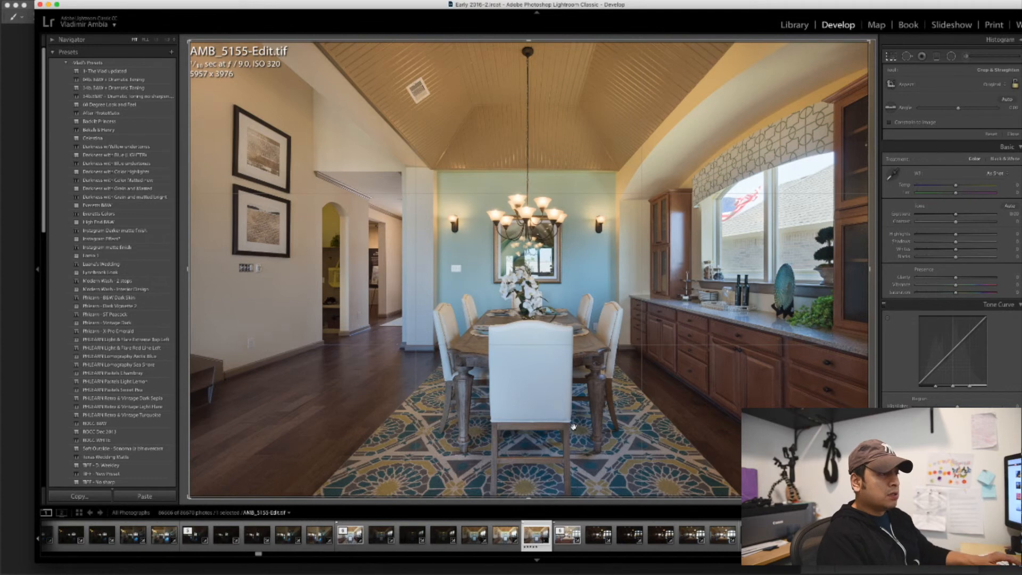
key("Return")
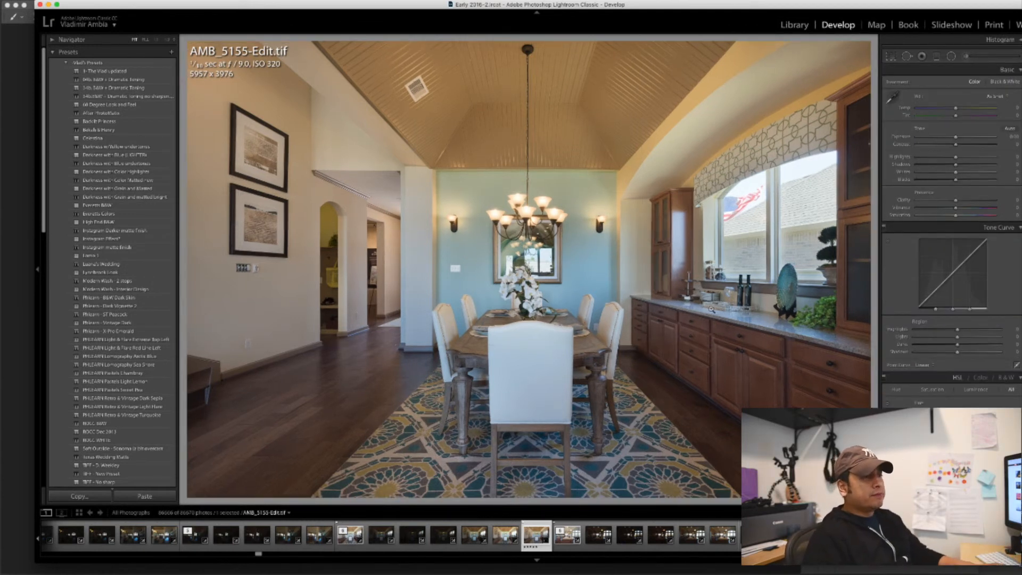
Compare the cropped AMB_5155-Edit.tif with the source exposures AMB_5157.NEF and AMB_5156.NEF, returning to the edit.
key("Right")
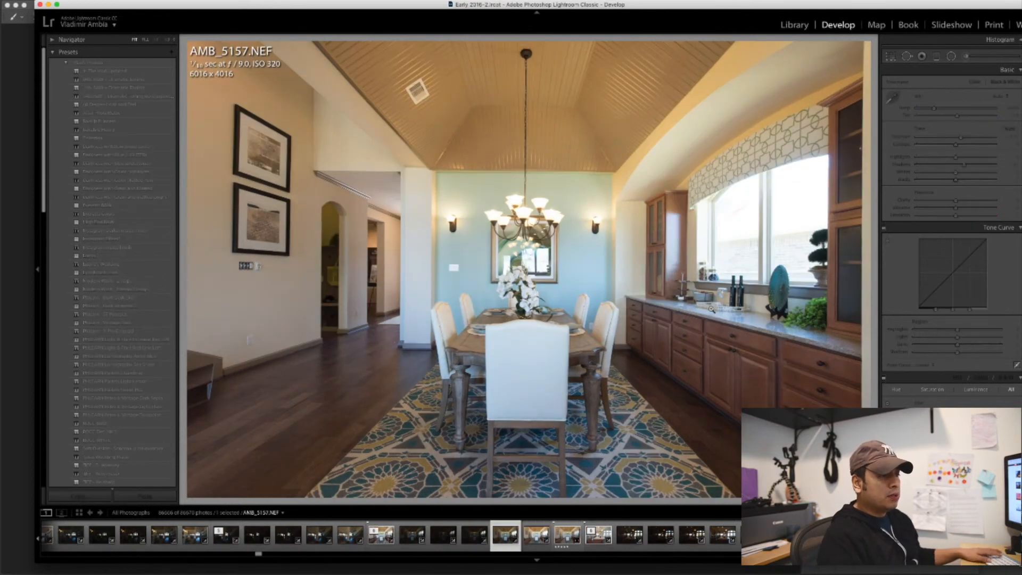
key("Left")
left_click(598, 537, "super")
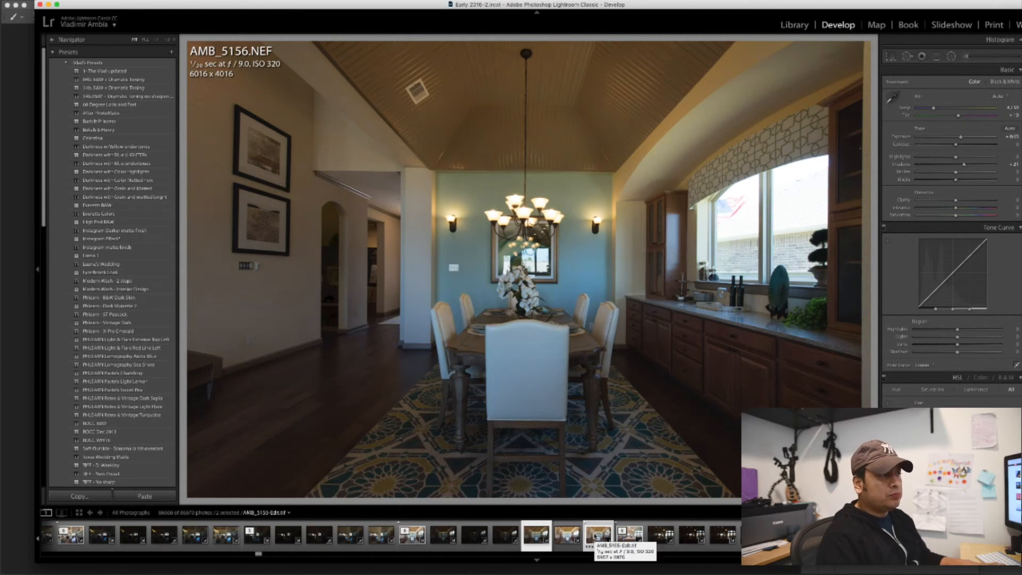
left_click(597, 538)
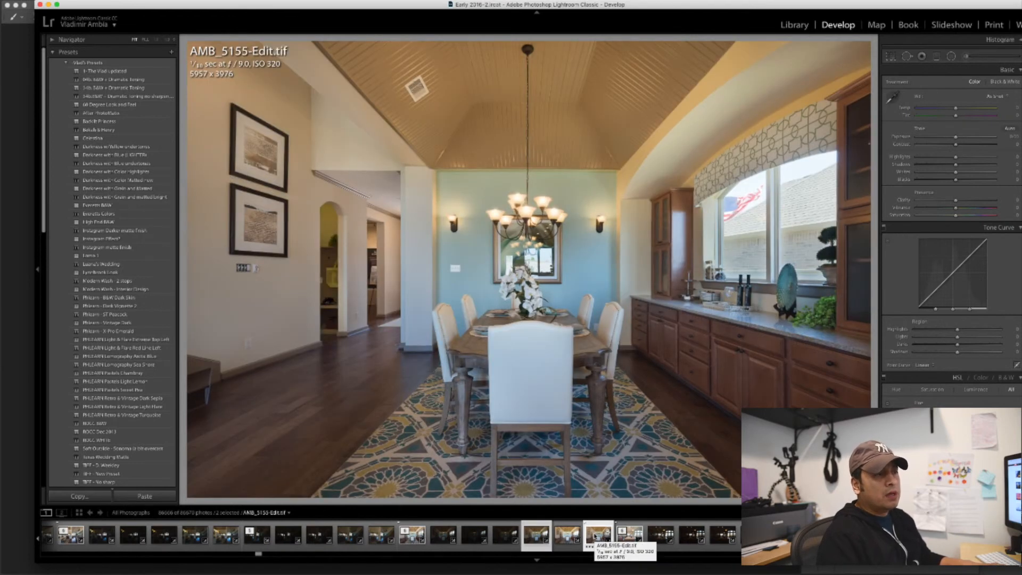
key("Left")
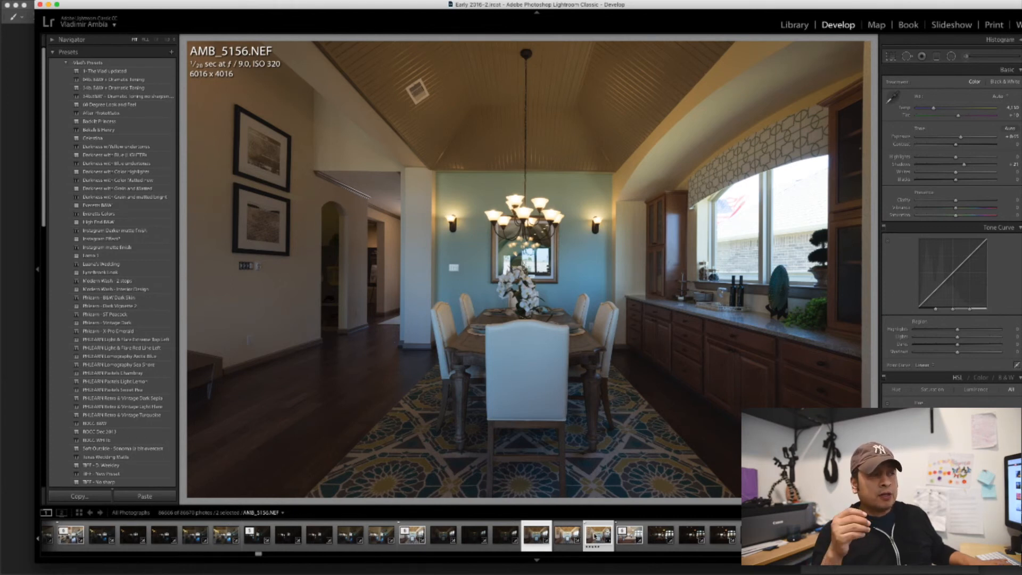
key("Left")
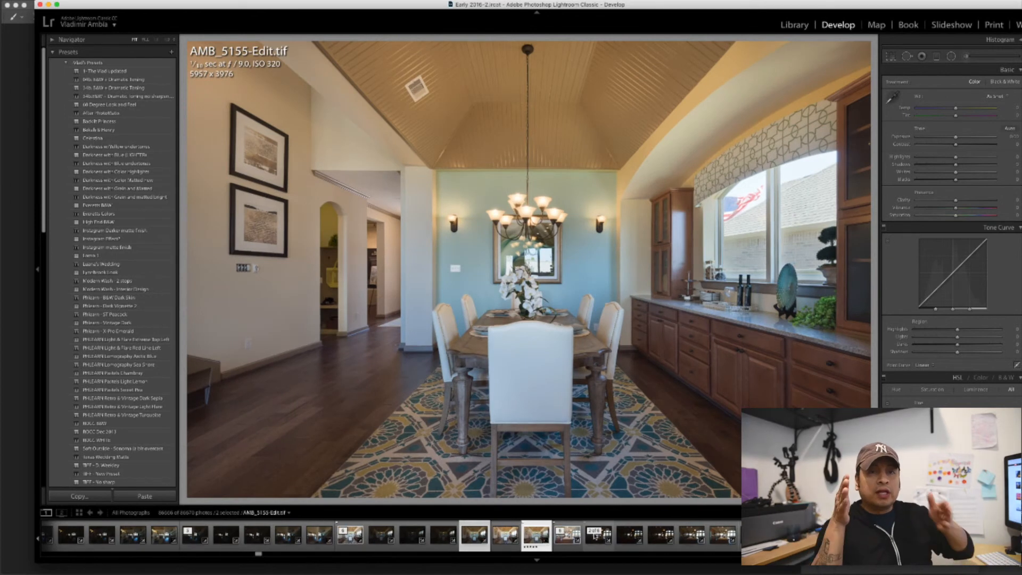